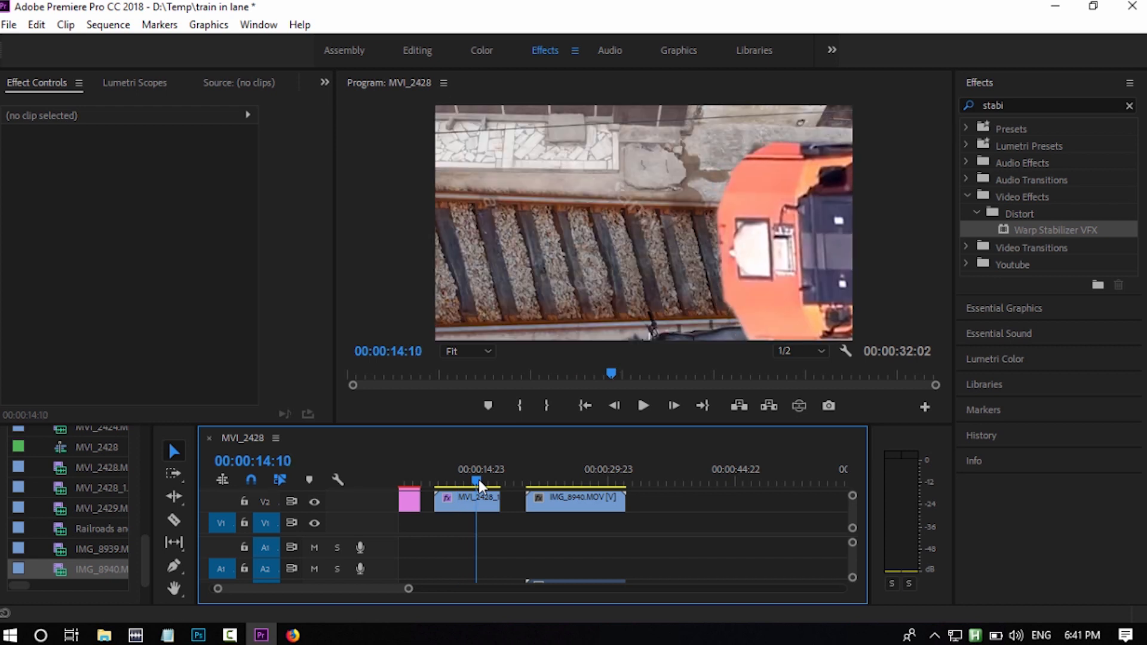
Step: Play the MVI_2428_1 clip repeatedly from several points between about 12 and 15 seconds to review the train shot
key(space)
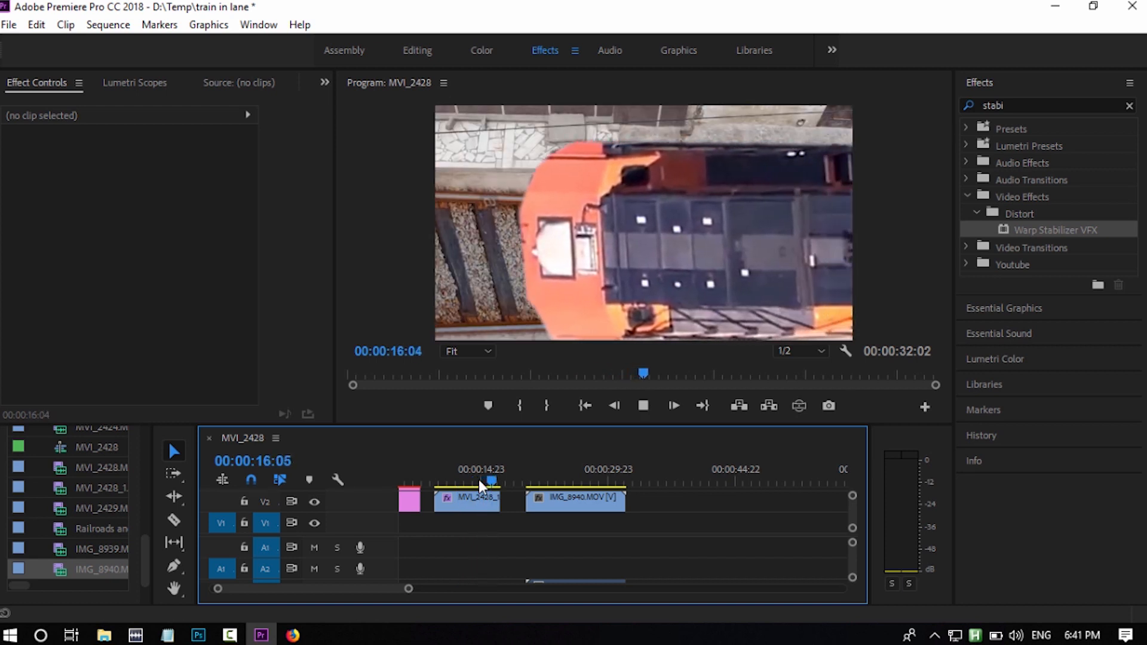
click(441, 481)
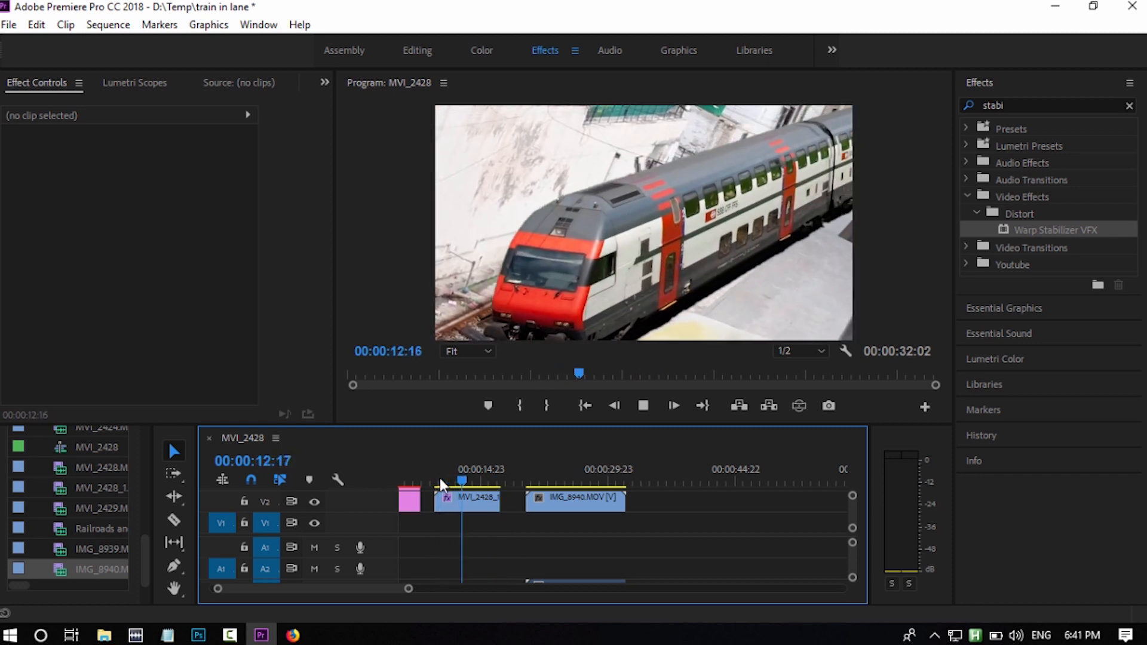
click(485, 481)
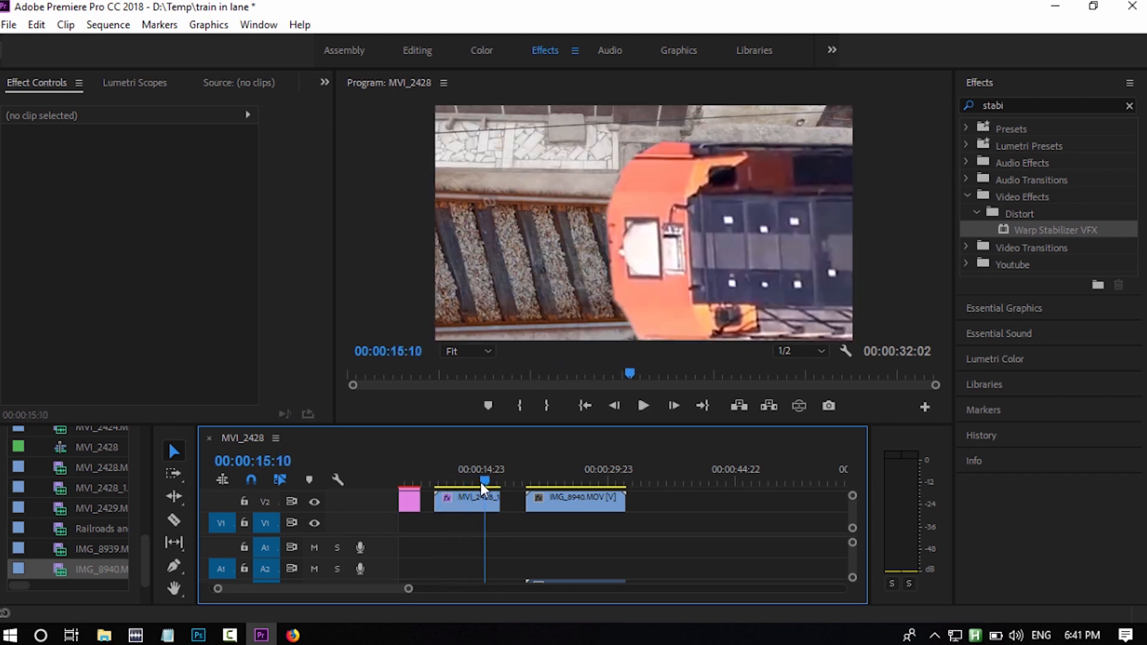
click(479, 484)
key(space)
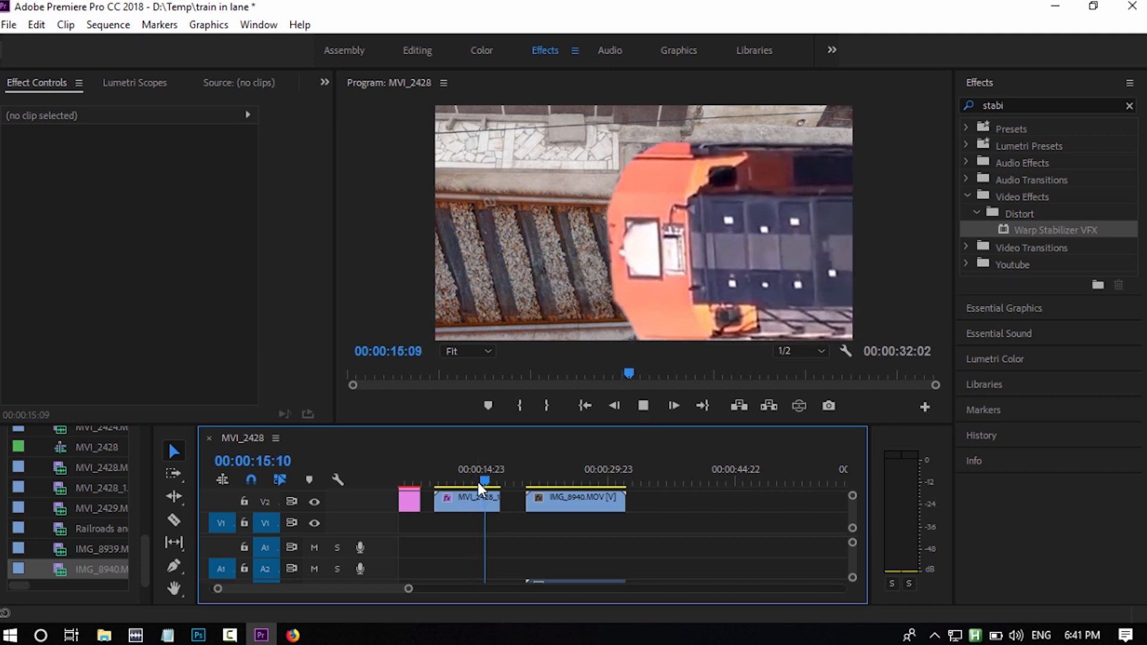
key(space)
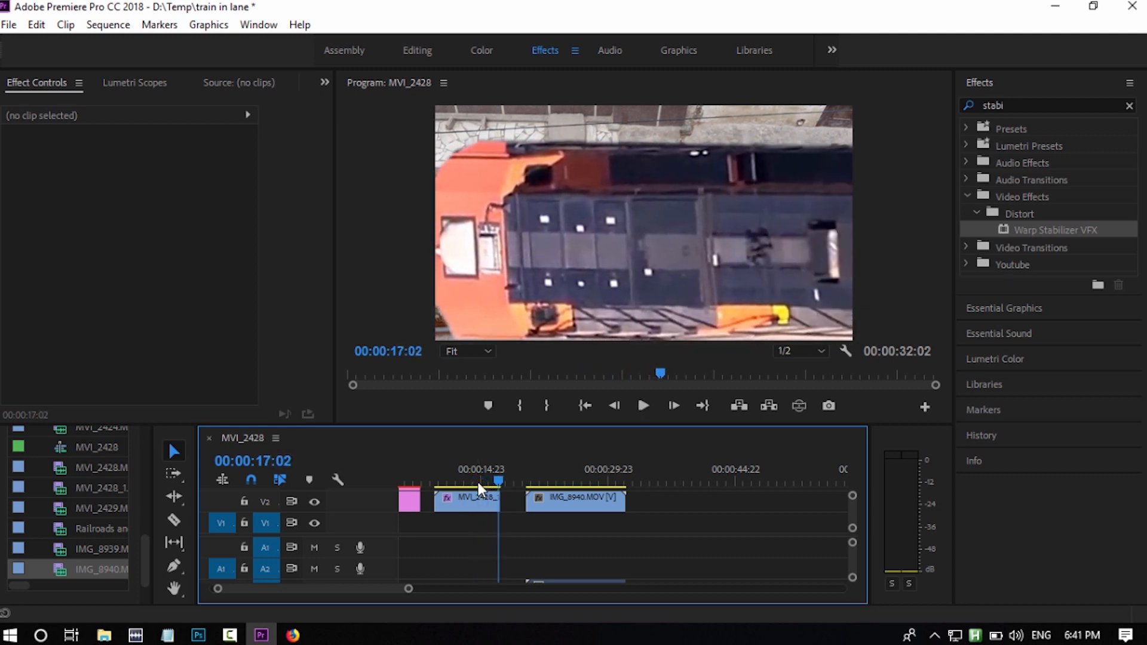
click(473, 482)
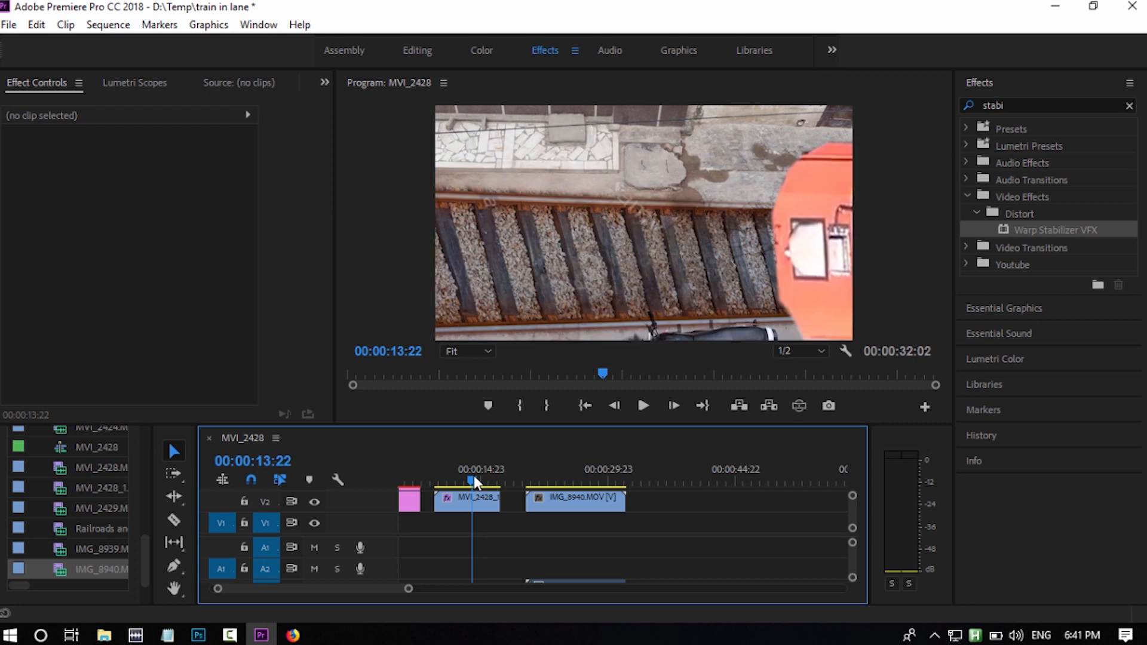
key(space)
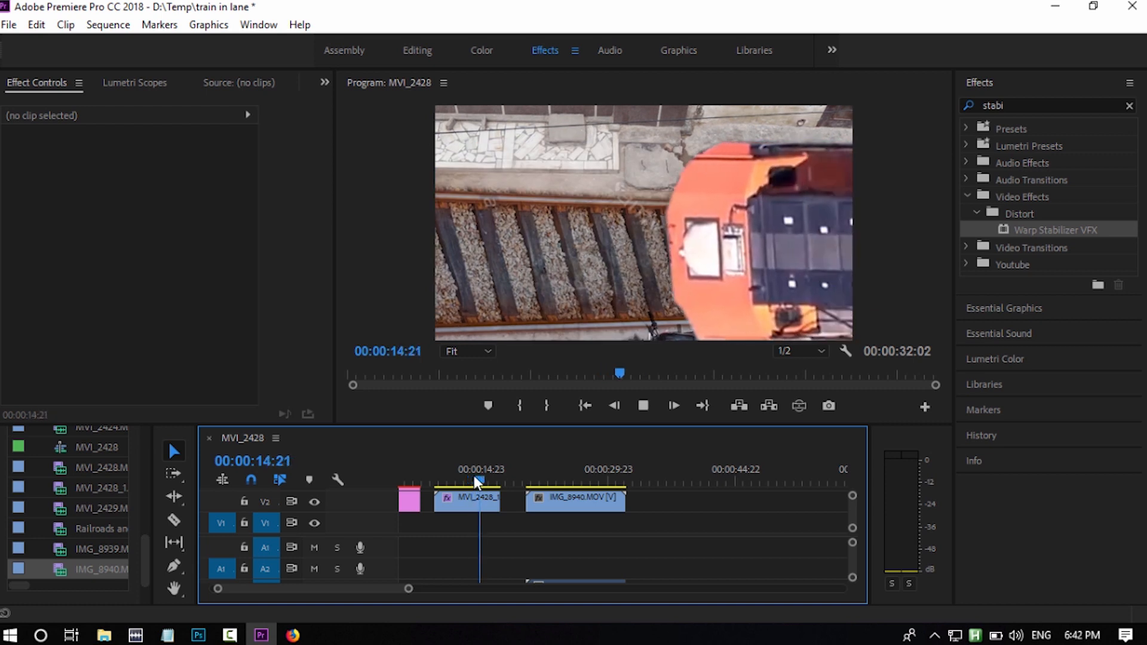
key(space)
Step: Enlarge the timeline area, hide track V4 and play the stacked image clips from about 5 seconds
drag(622, 422, 623, 338)
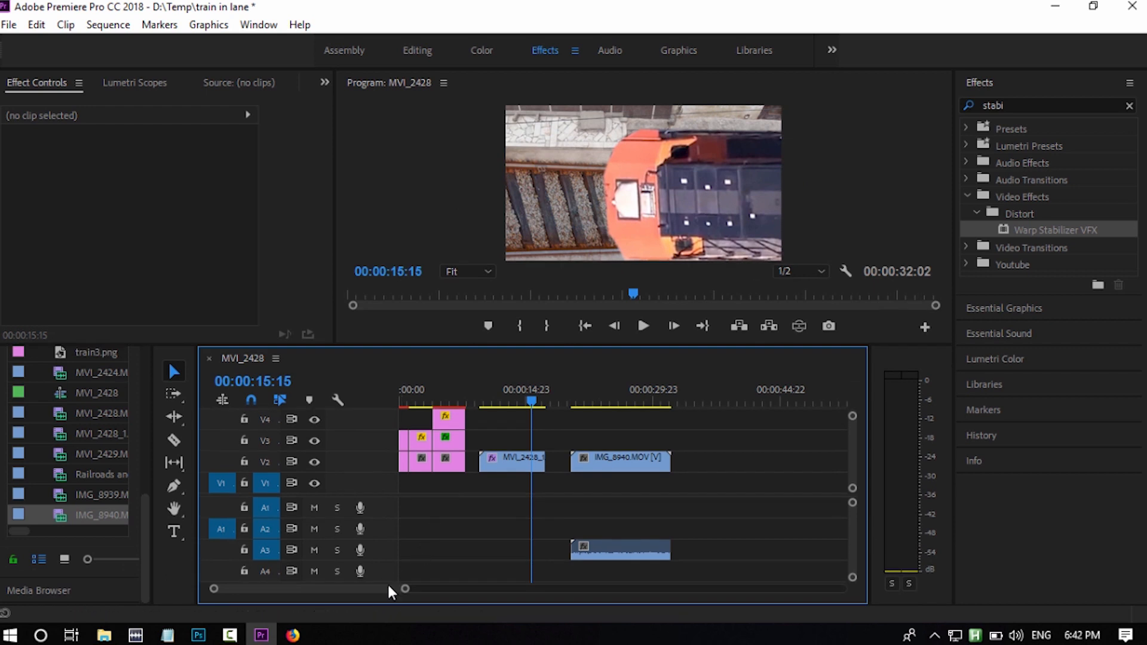
click(443, 397)
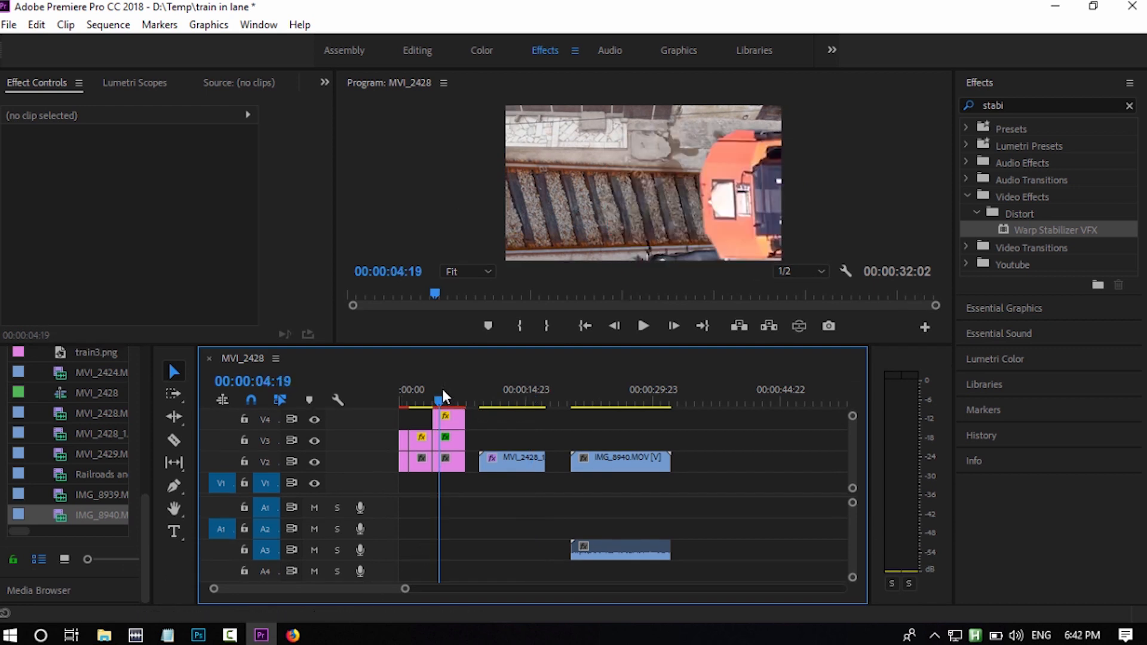
click(314, 419)
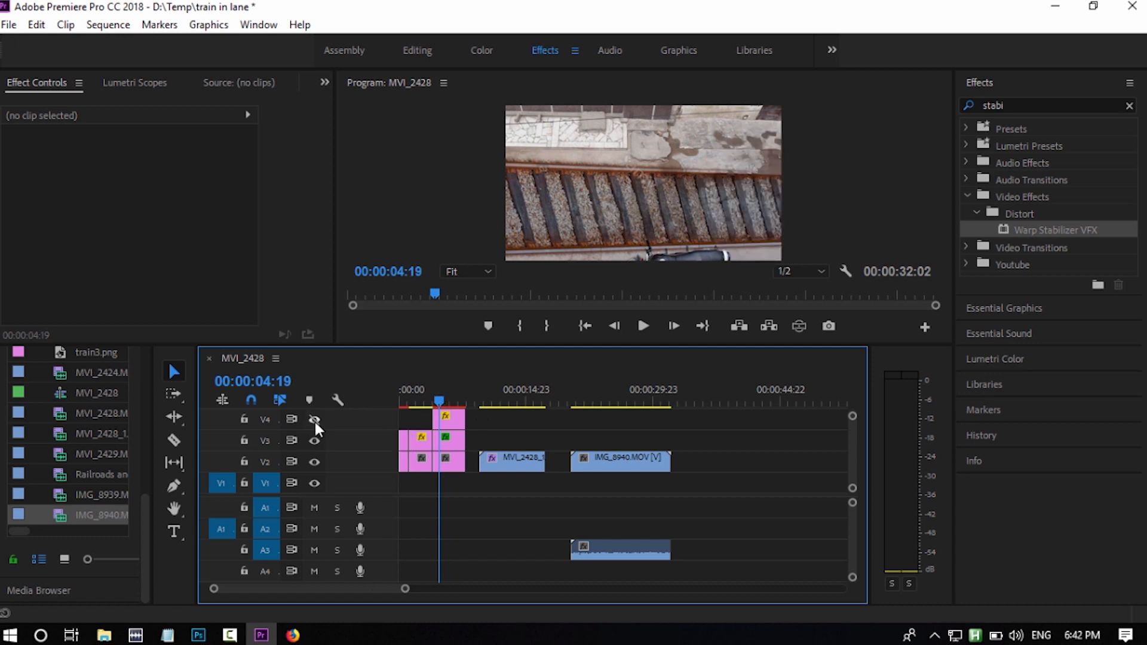
click(314, 441)
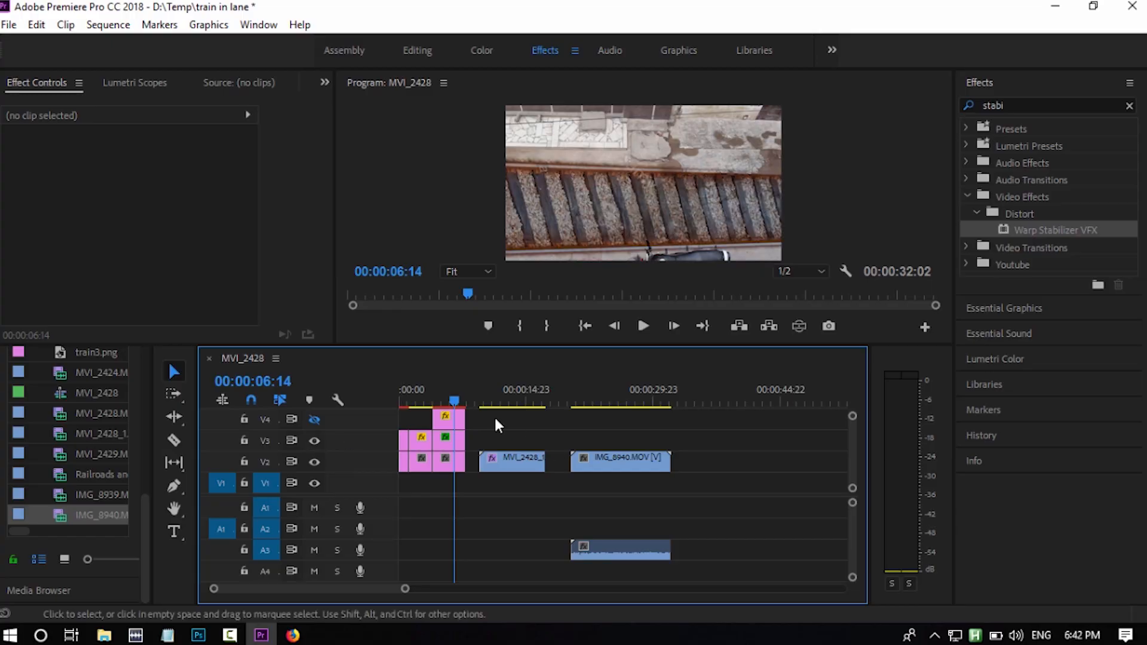
click(442, 404)
key(space)
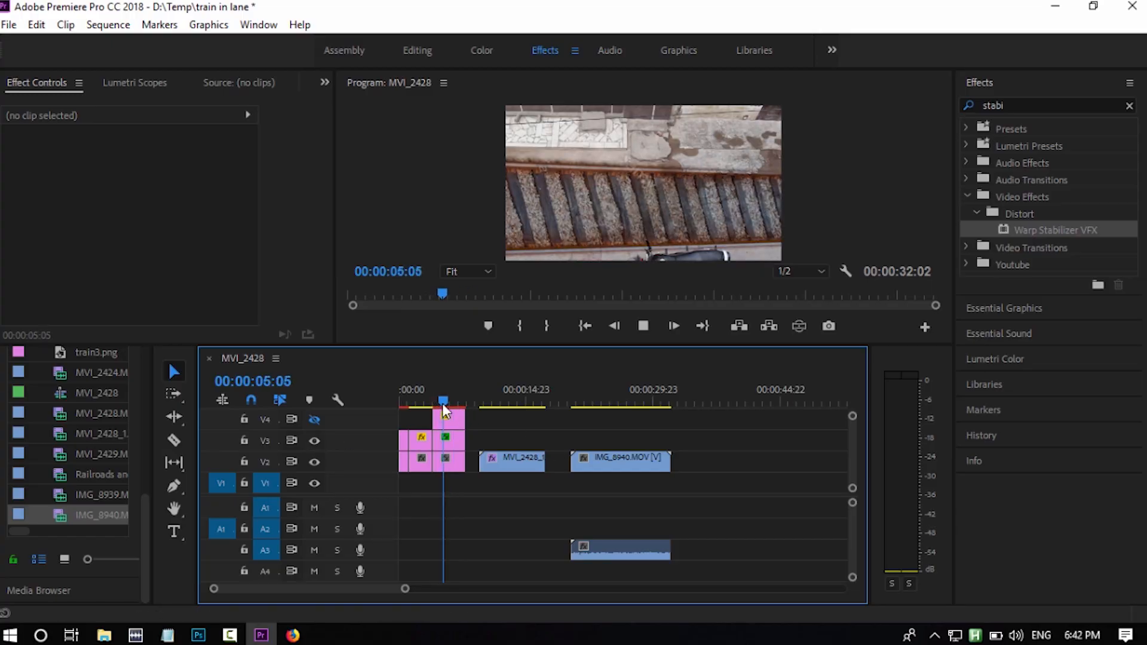
key(space)
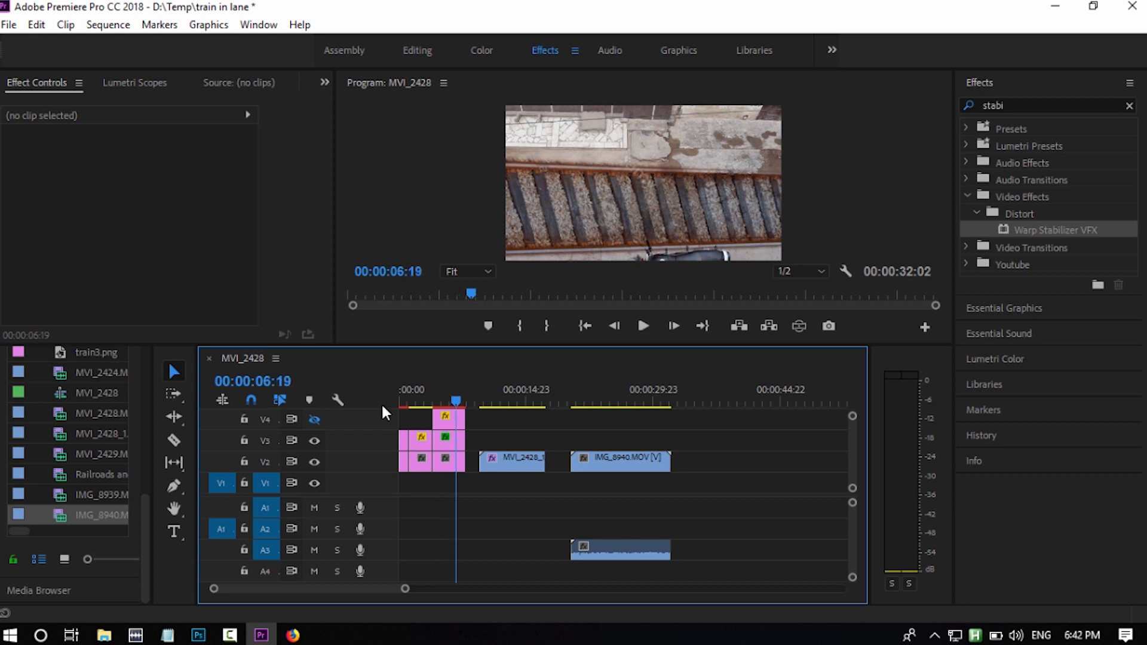
Step: Show track V4 again and replay the stacked image clips from about 4 seconds
click(314, 419)
click(436, 402)
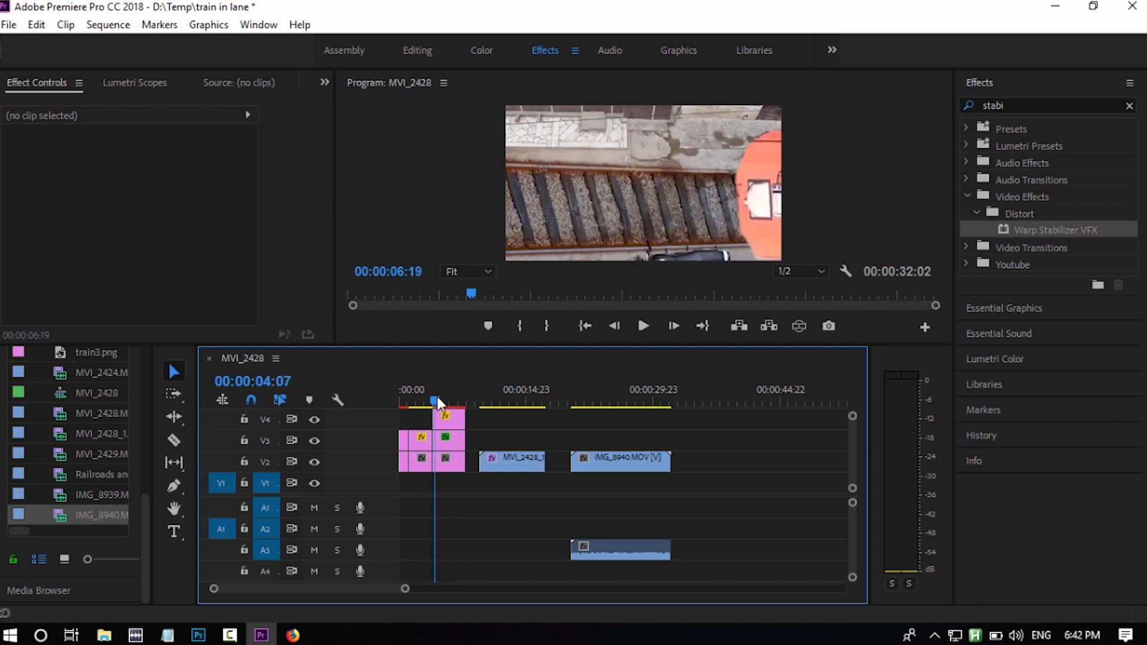
key(space)
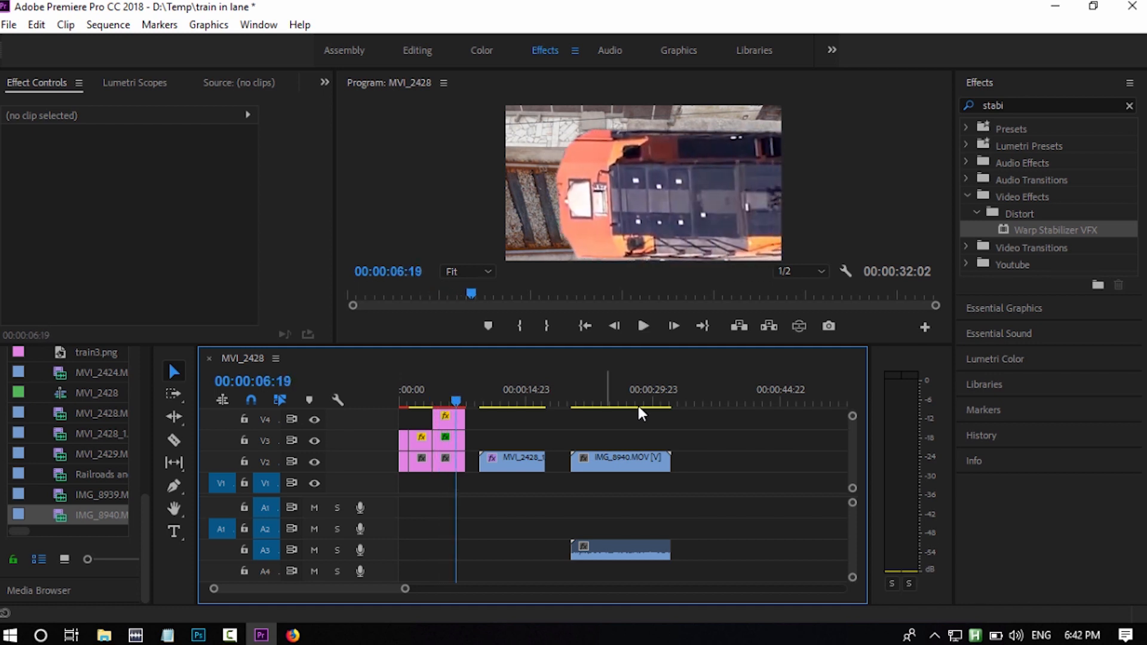
Step: Play the MVI_2428_1 clip and the IMG_8940.MOV clip to compare their camera movement
click(487, 405)
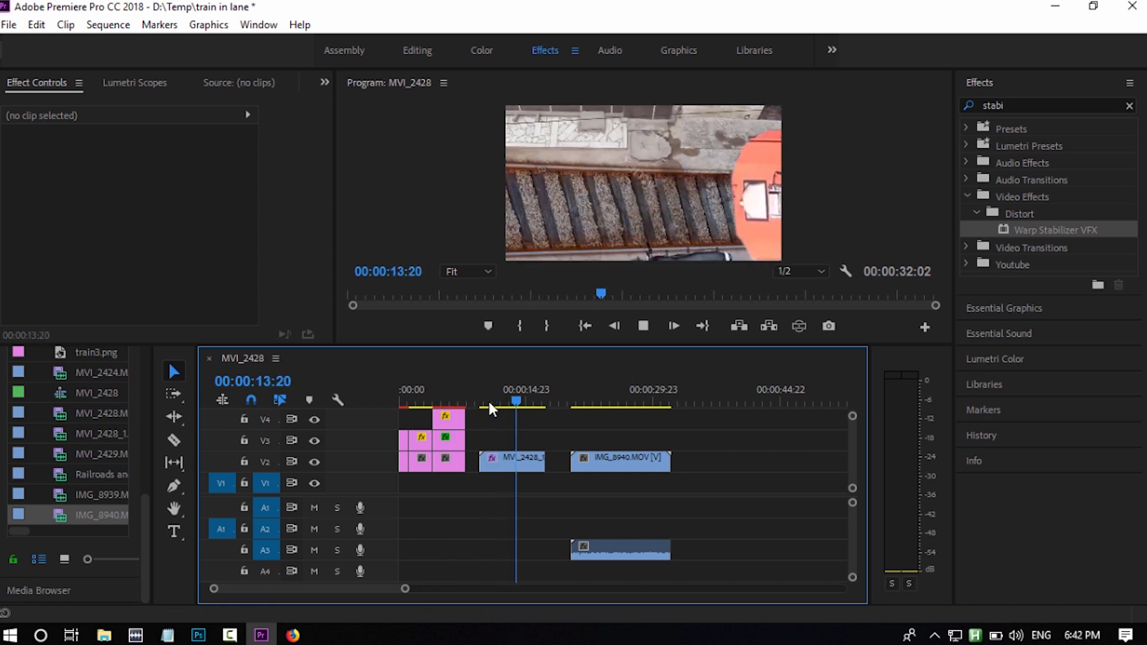
key(space)
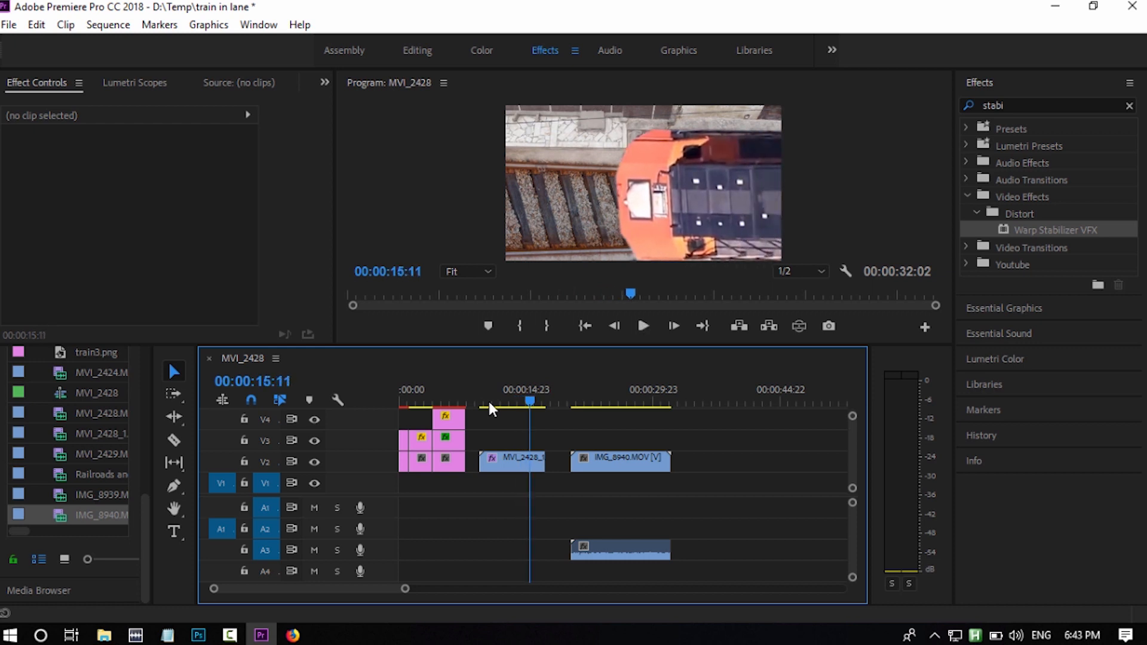
click(588, 404)
key(space)
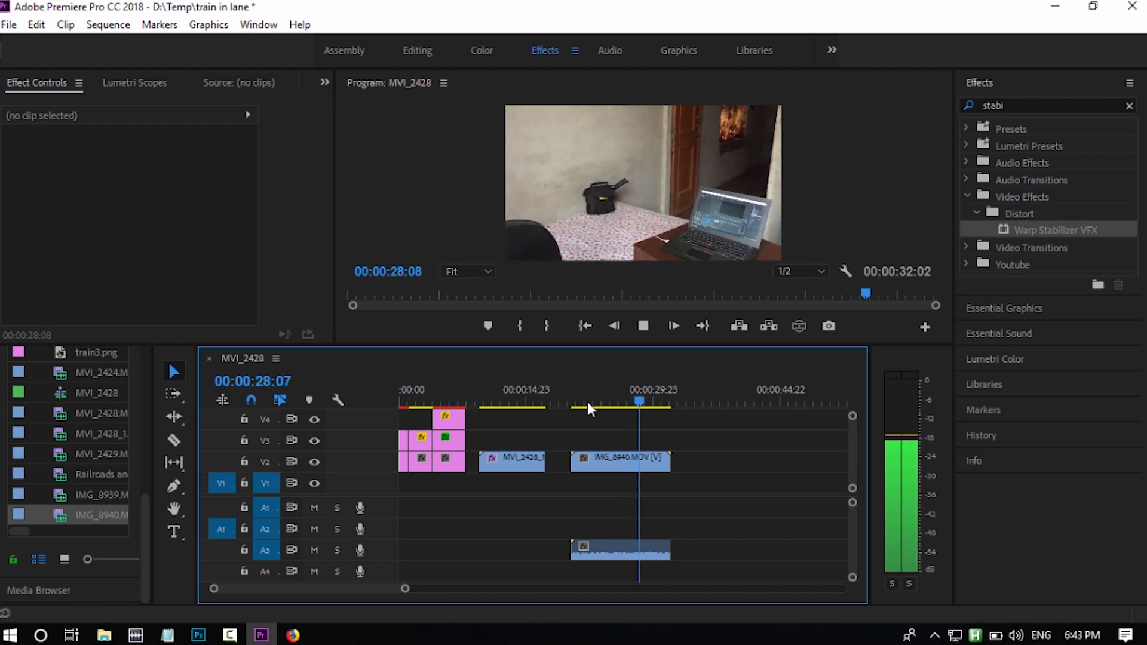
click(644, 325)
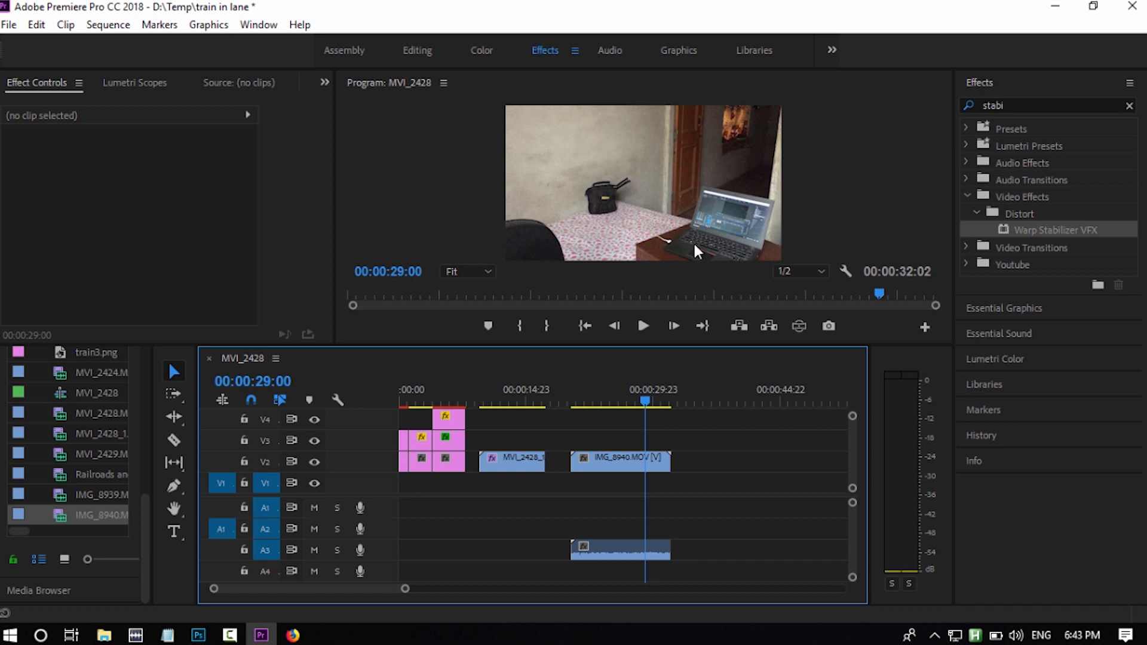
key(space)
key(space)
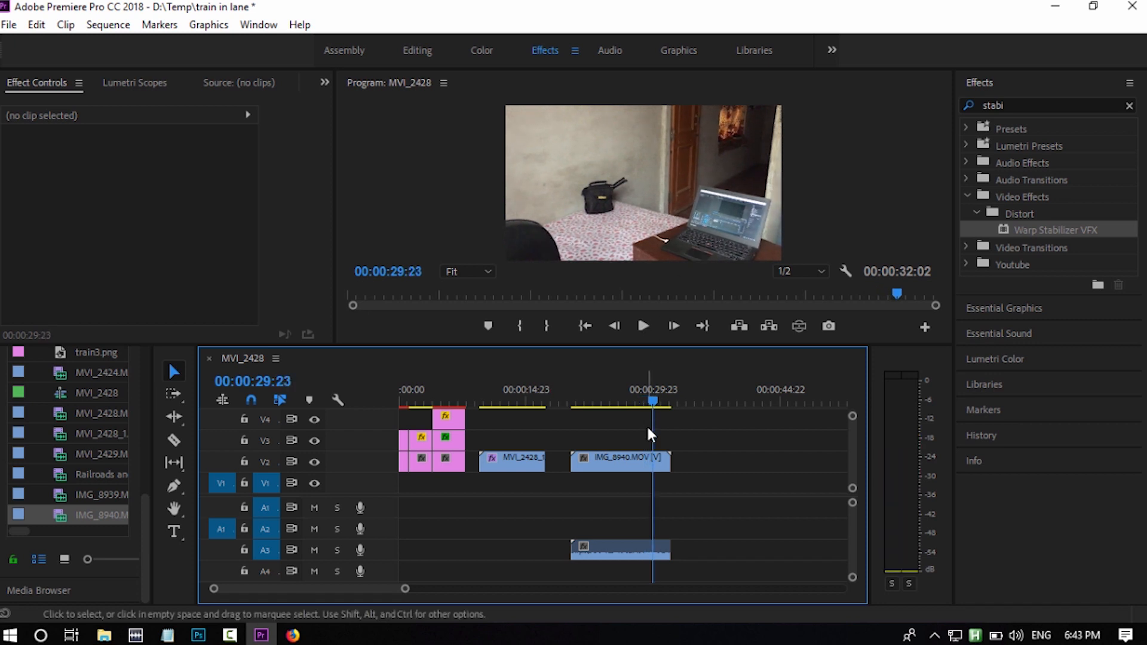
Step: Select the IMG_8940.MOV clip and play it in an enlarged Program monitor to examine the camera shake
click(635, 462)
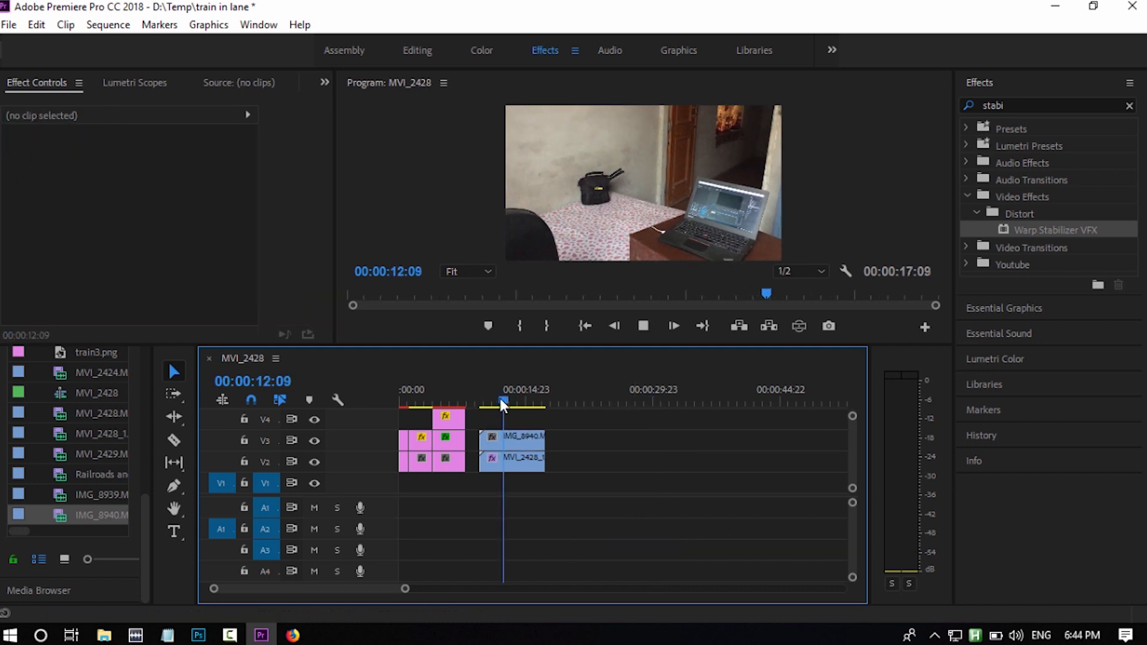
key(space)
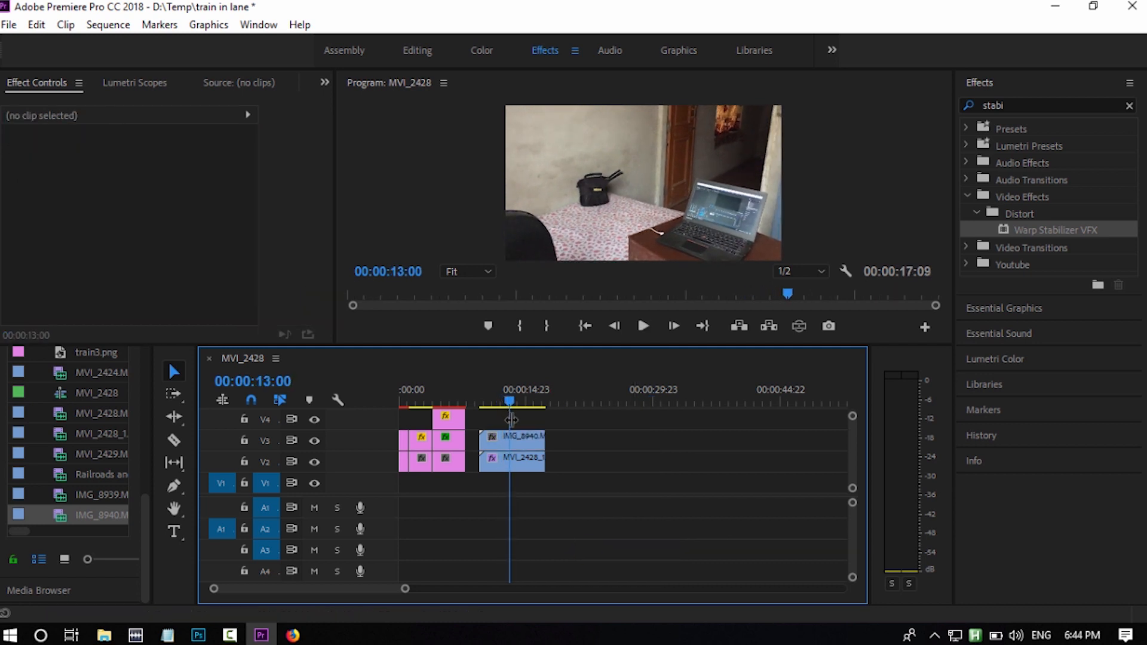
click(523, 453)
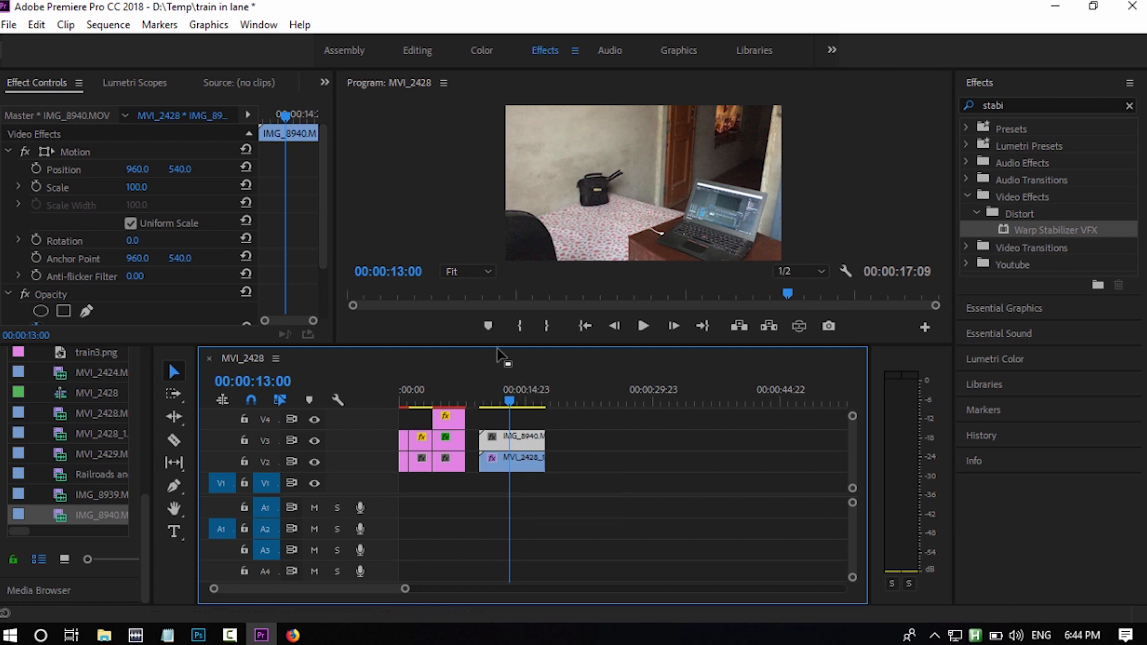
drag(497, 345, 499, 439)
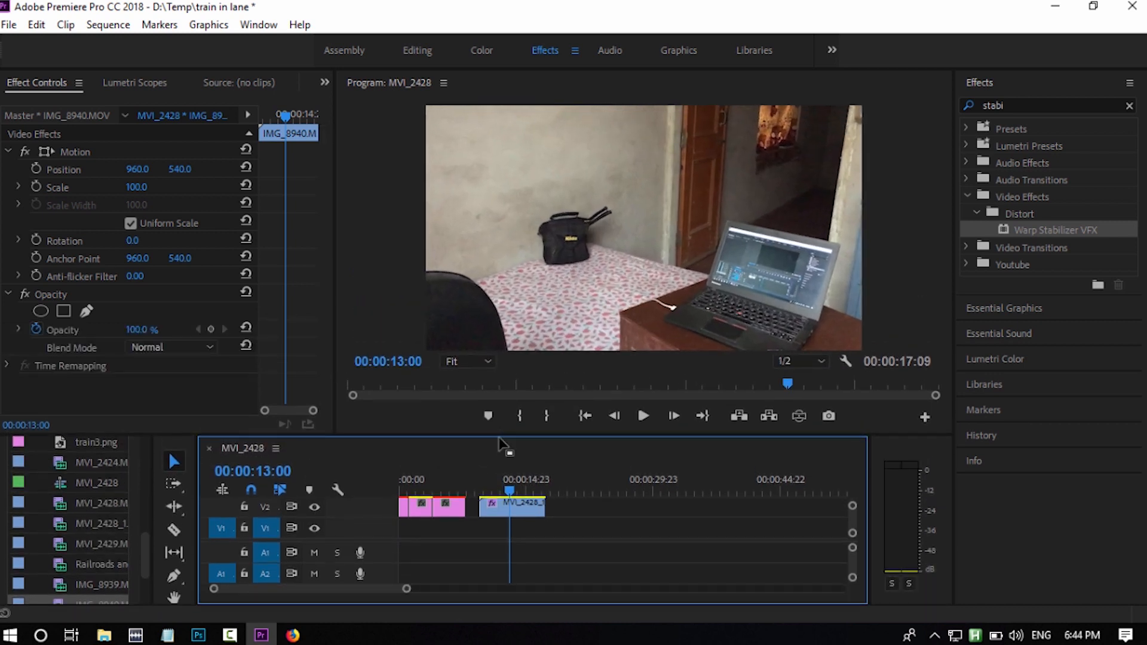
key(space)
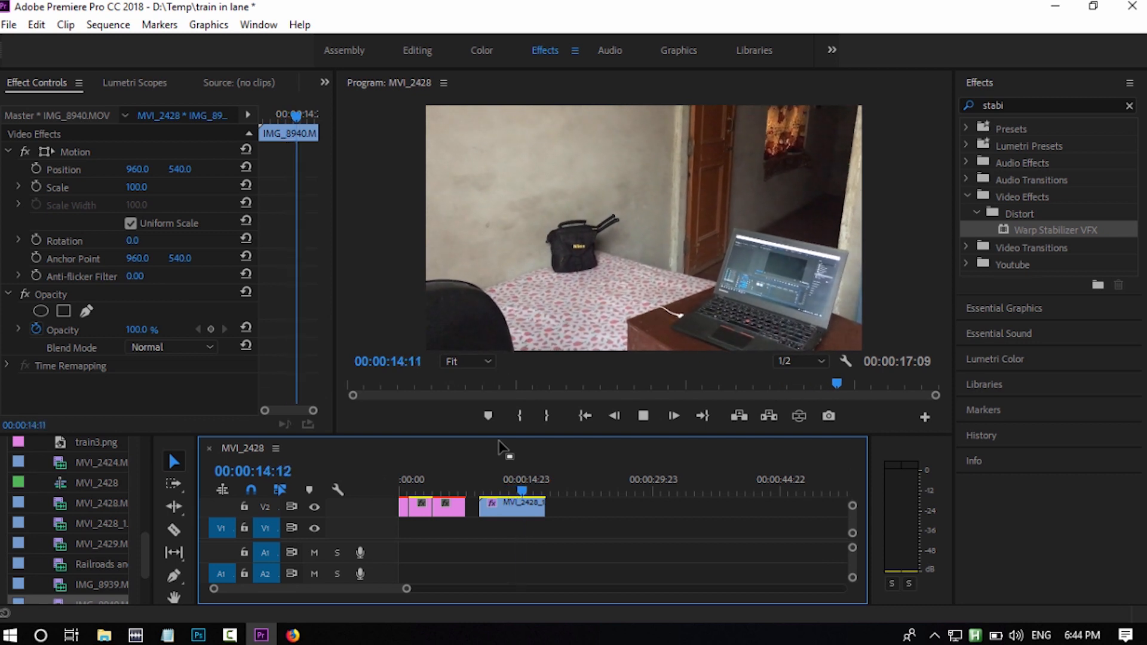
key(space)
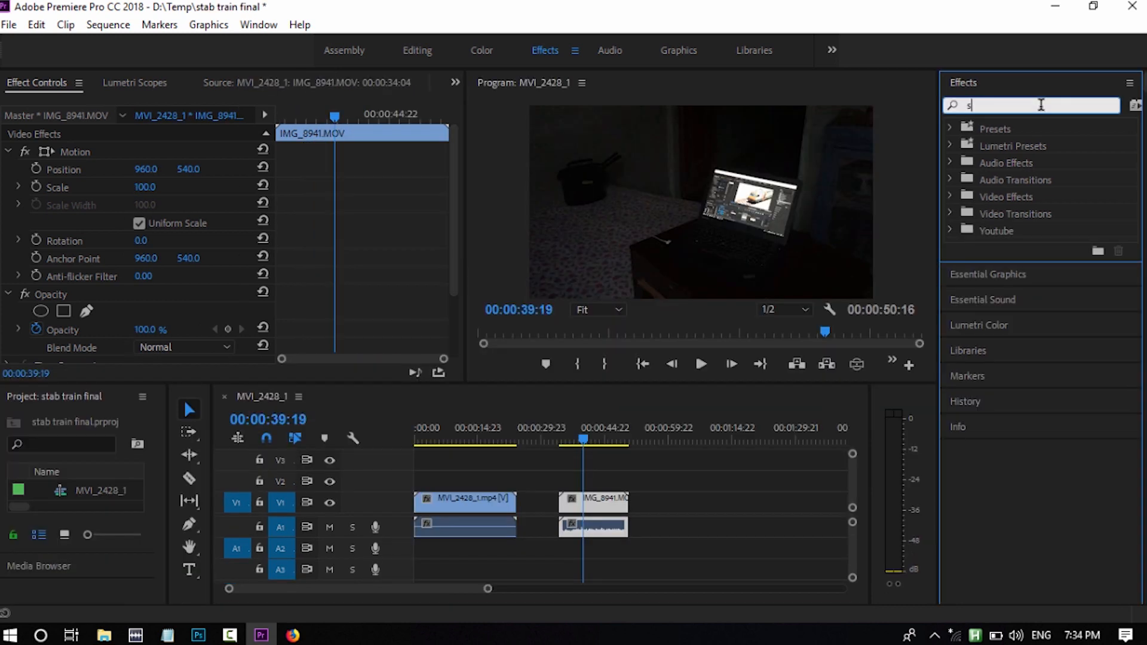
Step: Search the effects for "stabili" and apply Warp Stabilizer VFX to the IMG_8941.MOV clip on V1
text(tabili)
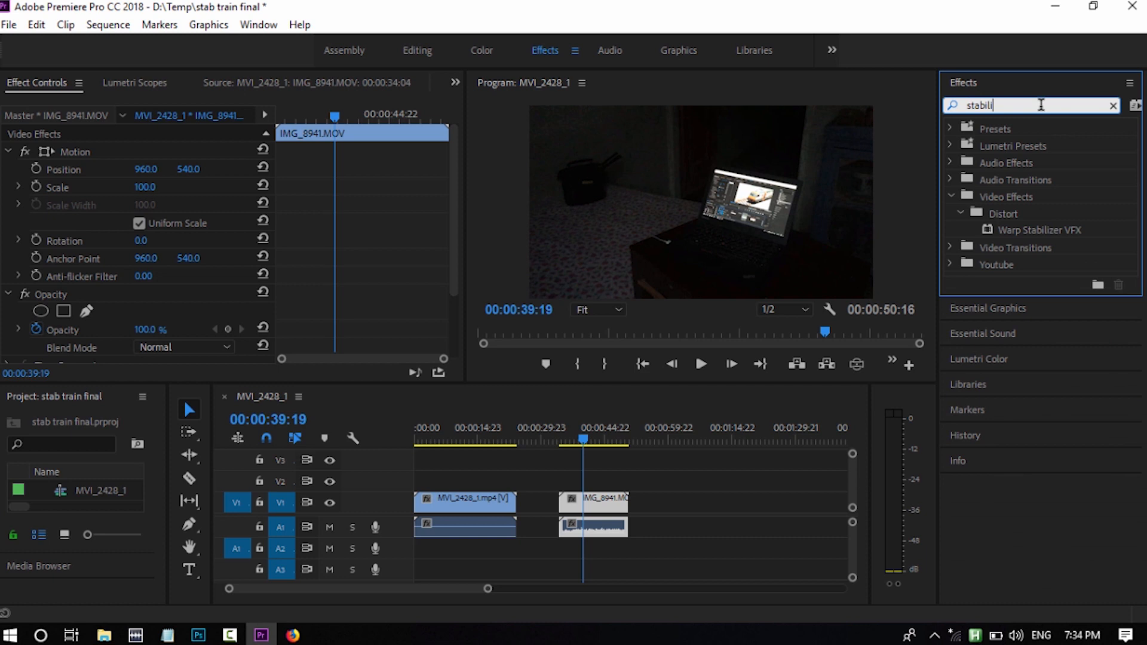
click(1047, 230)
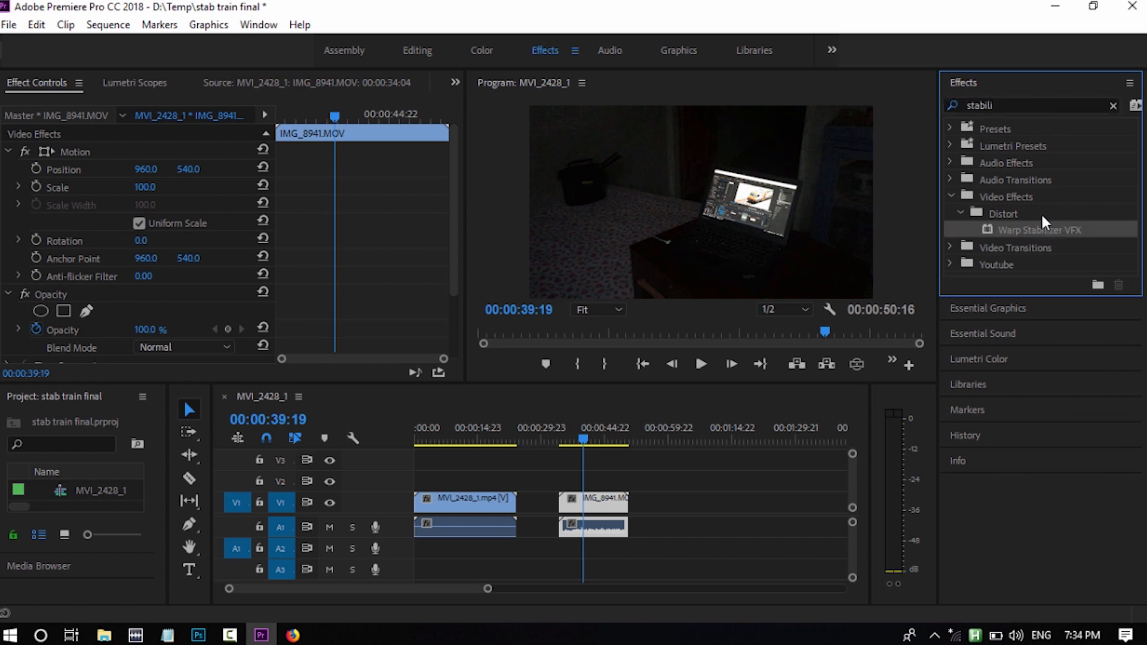
click(1041, 214)
click(1048, 230)
drag(667, 443, 588, 504)
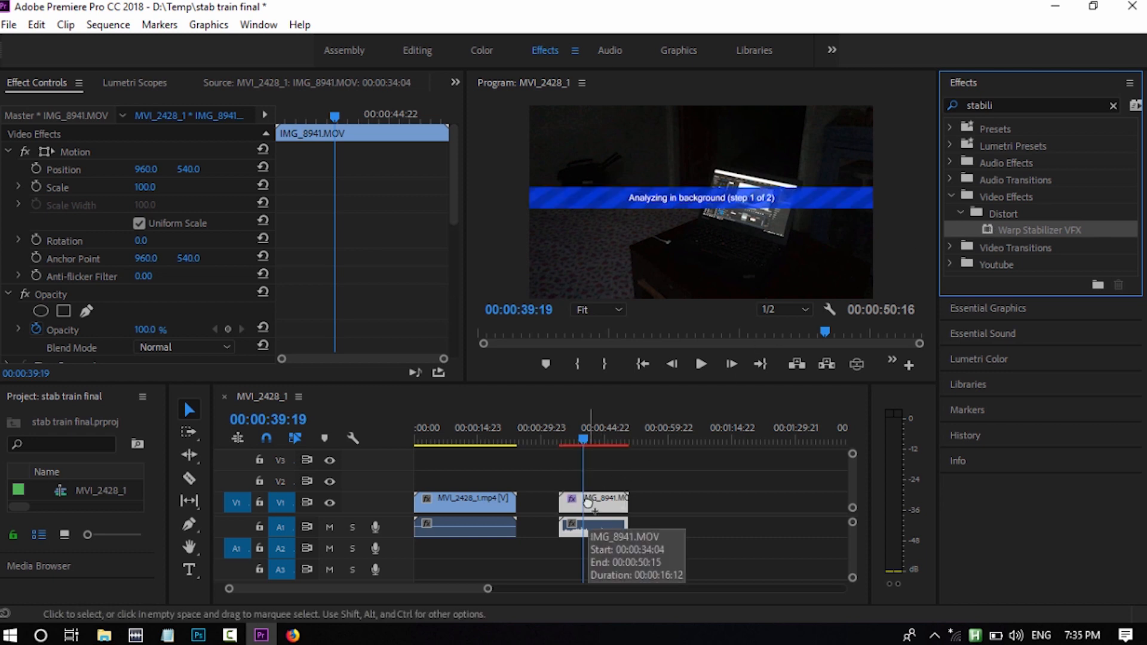
Step: Set the Warp Stabilizer VFX stabilization method to Position for the IMG_8941.MOV clip
drag(457, 214, 454, 315)
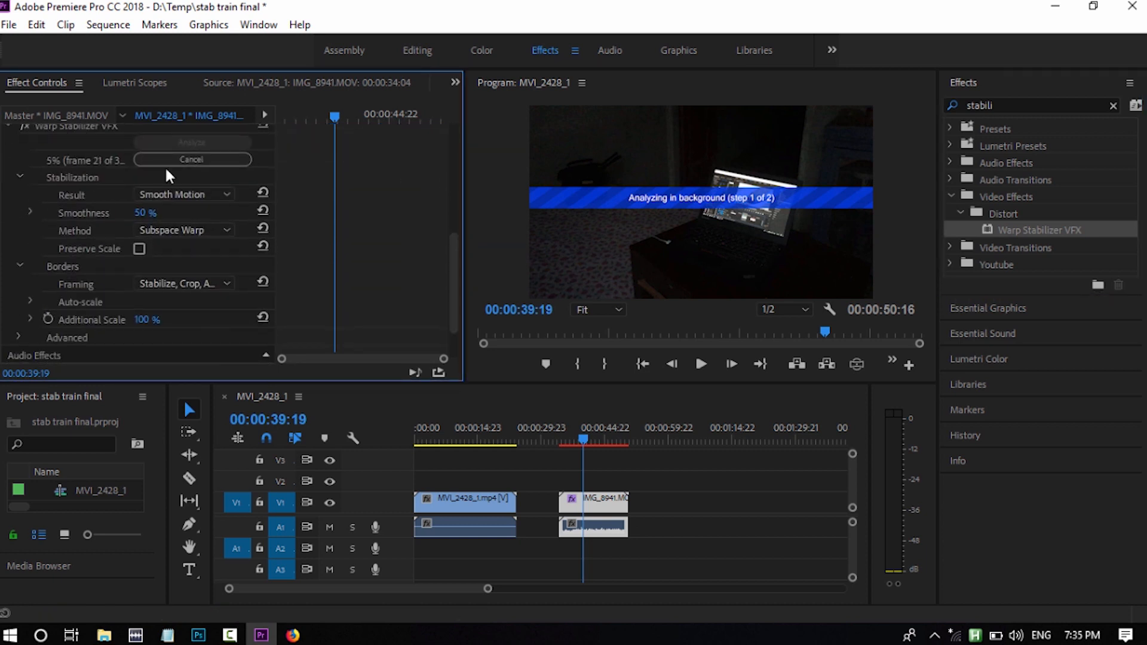
drag(452, 250, 453, 238)
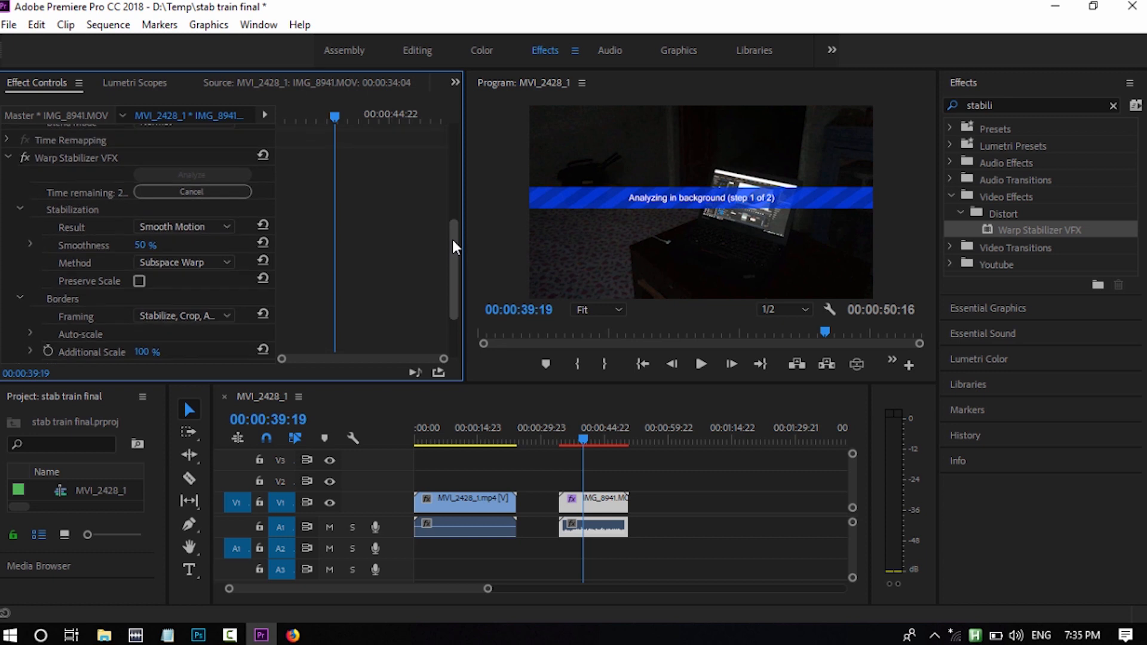
click(153, 165)
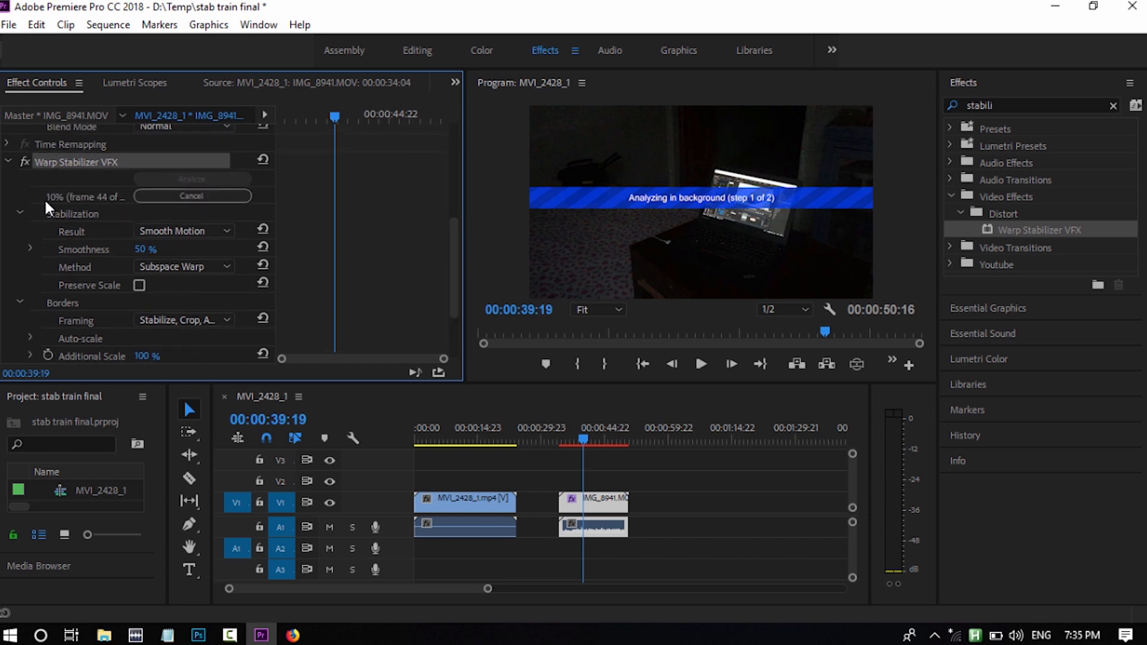
click(228, 263)
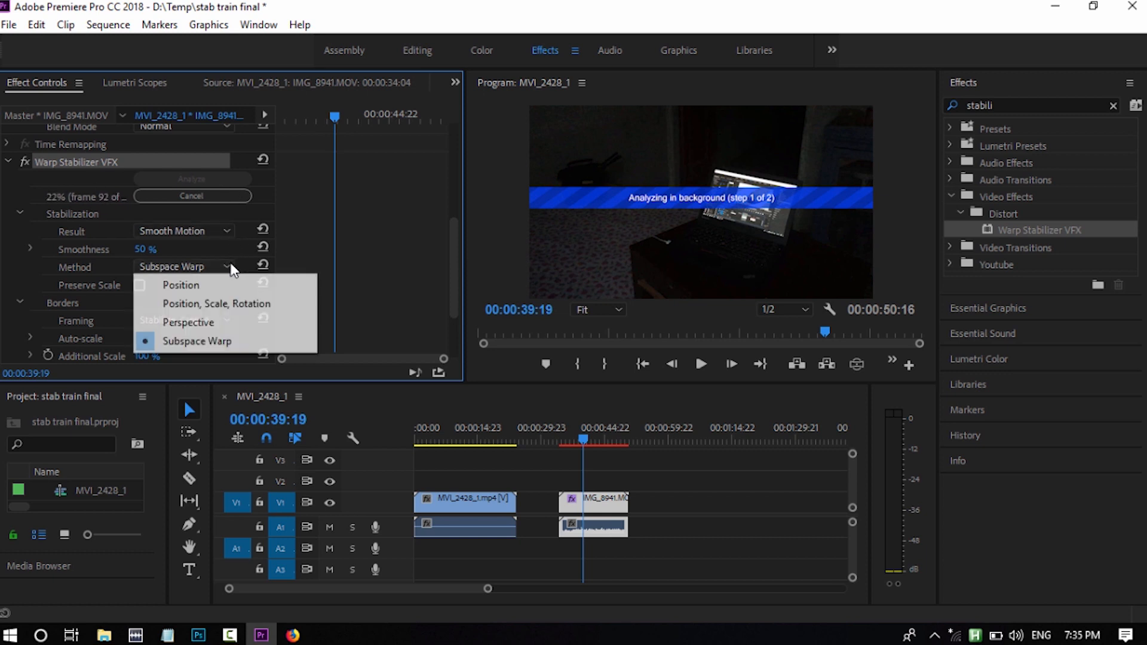
click(198, 286)
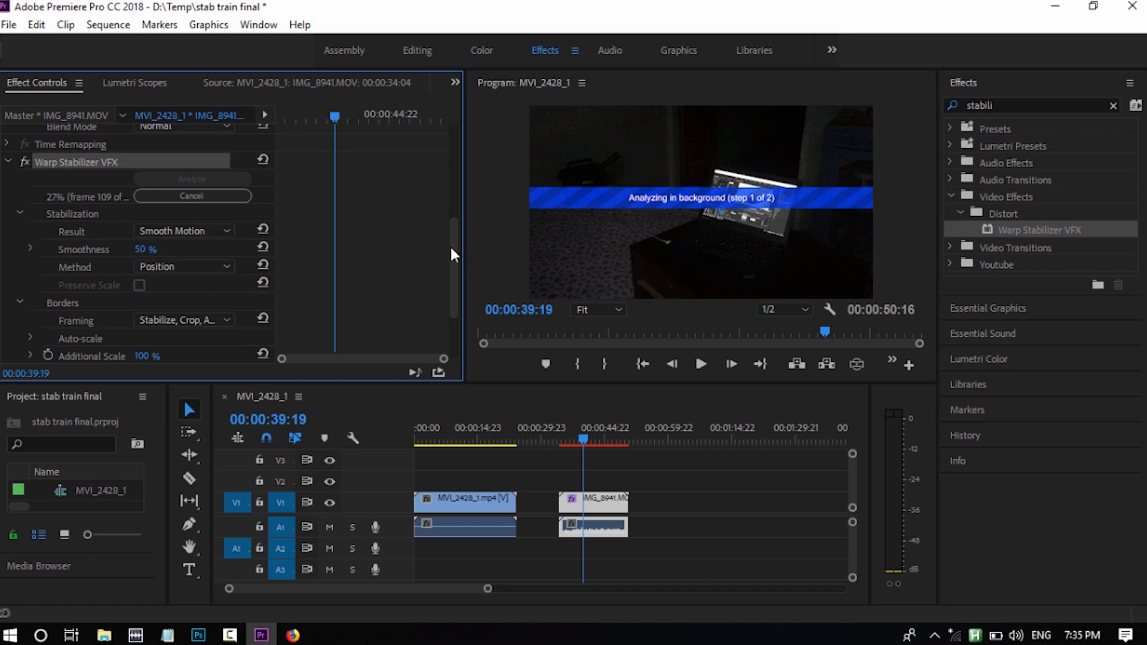
drag(456, 256, 374, 292)
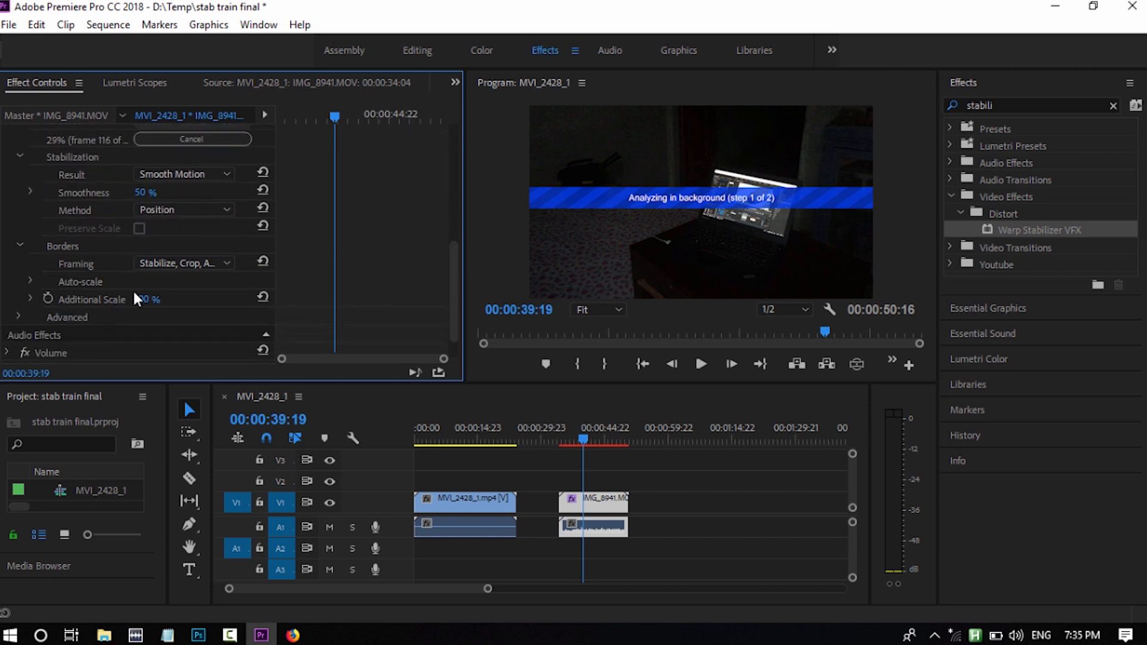
Step: Set the Warp Stabilizer VFX Additional Scale to 105% for the IMG_8941.MOV clip
click(30, 296)
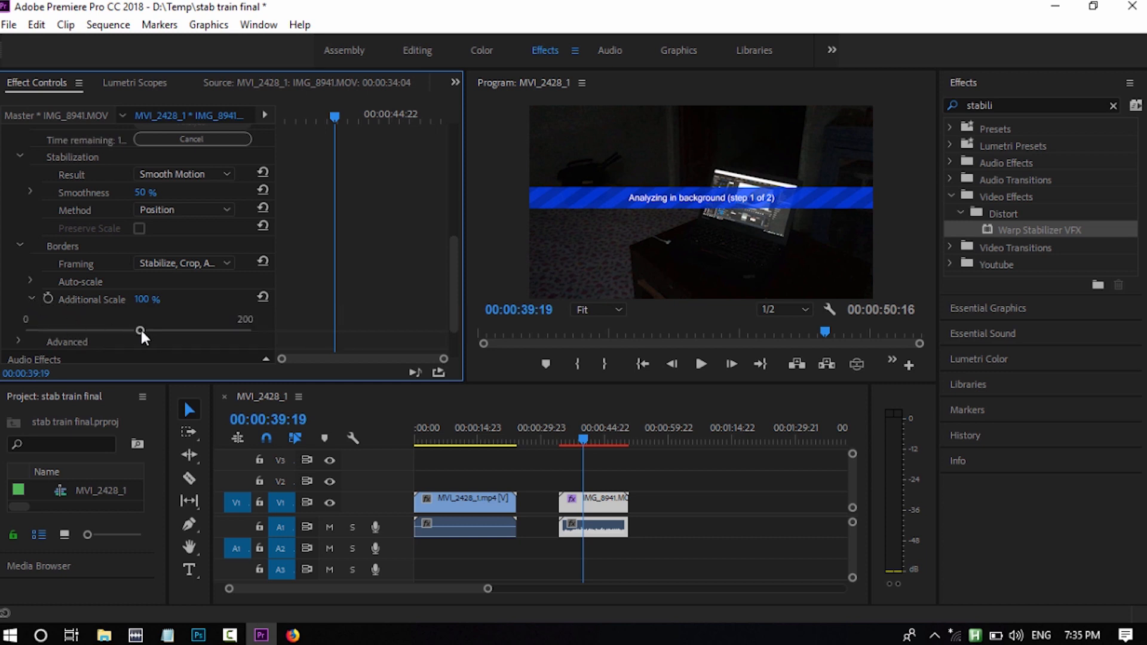
drag(141, 330, 143, 331)
click(32, 297)
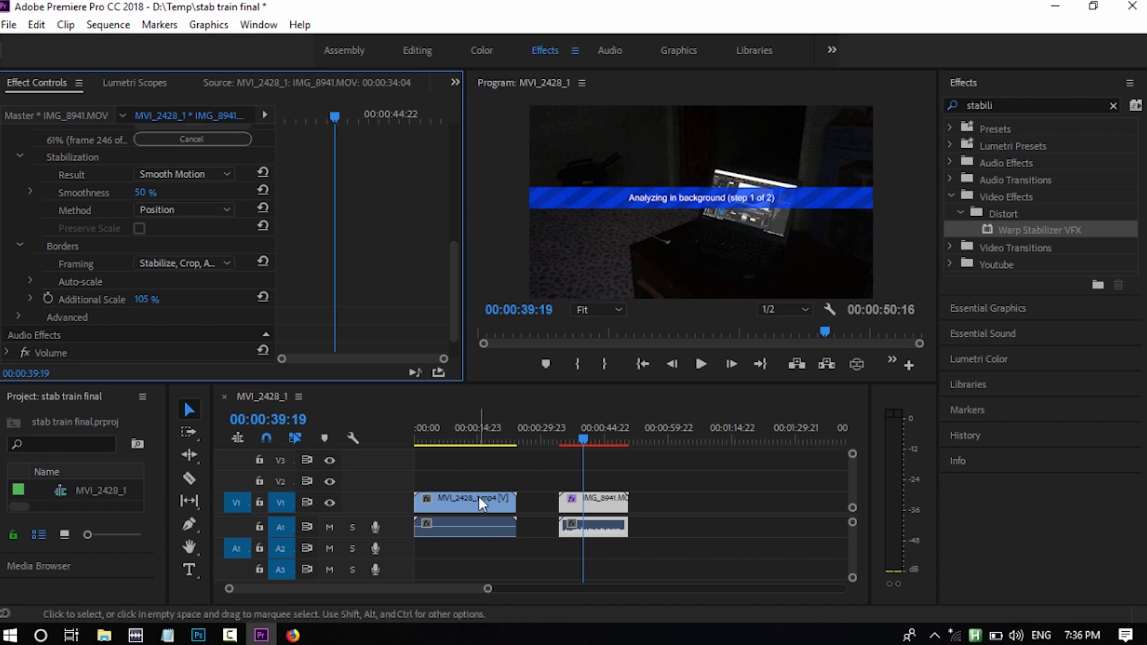
Step: Check the Warp Stabilizer VFX analysis progress for the IMG_8941.MOV clip and scrub through the sequence
click(478, 497)
click(615, 496)
drag(457, 238, 456, 265)
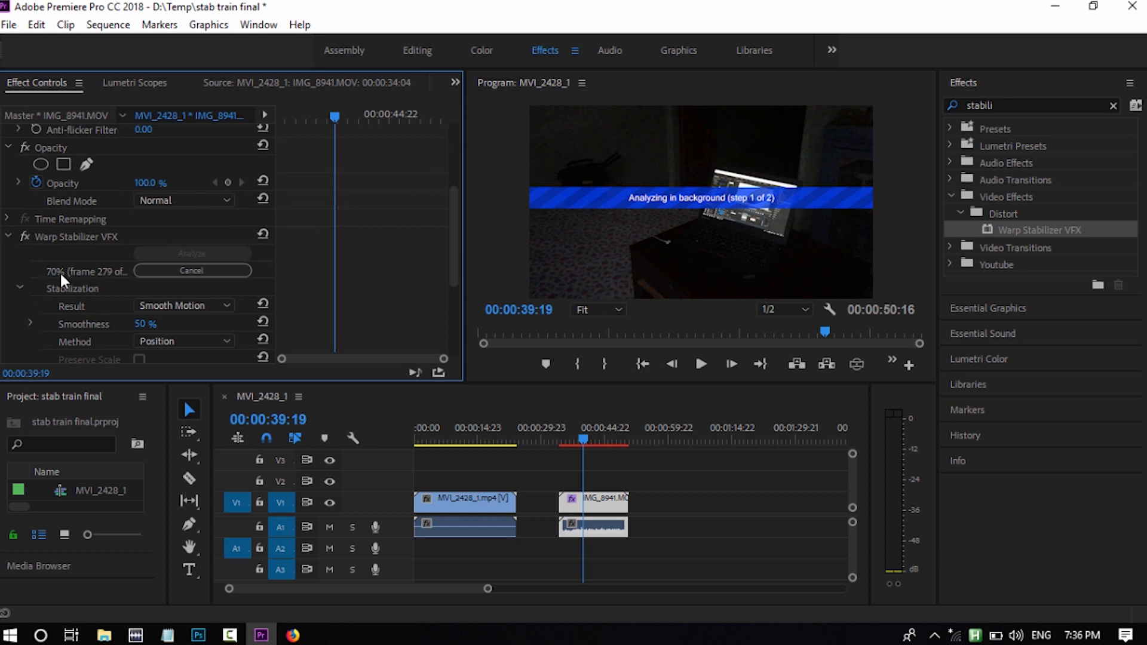
mouse_move(230, 636)
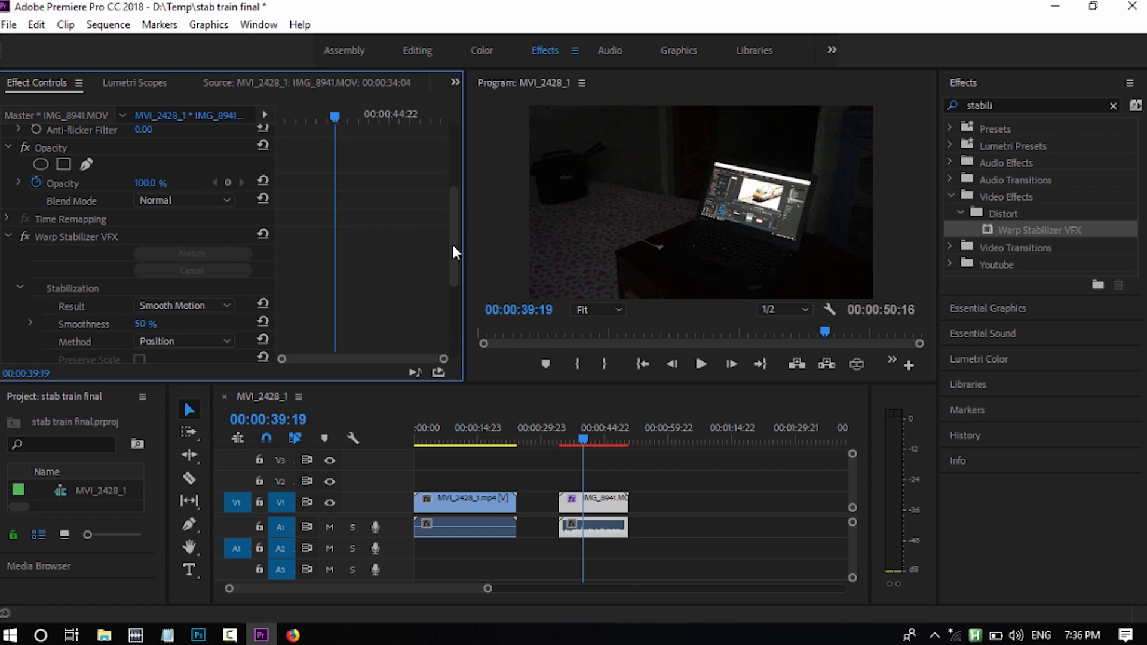
scroll(453, 243, down, 2)
drag(583, 439, 455, 440)
Step: Copy the Warp Stabilizer VFX effect from the IMG_8941.MOV clip and paste it onto the MVI_2428_1.mp4 clip
drag(452, 303, 452, 276)
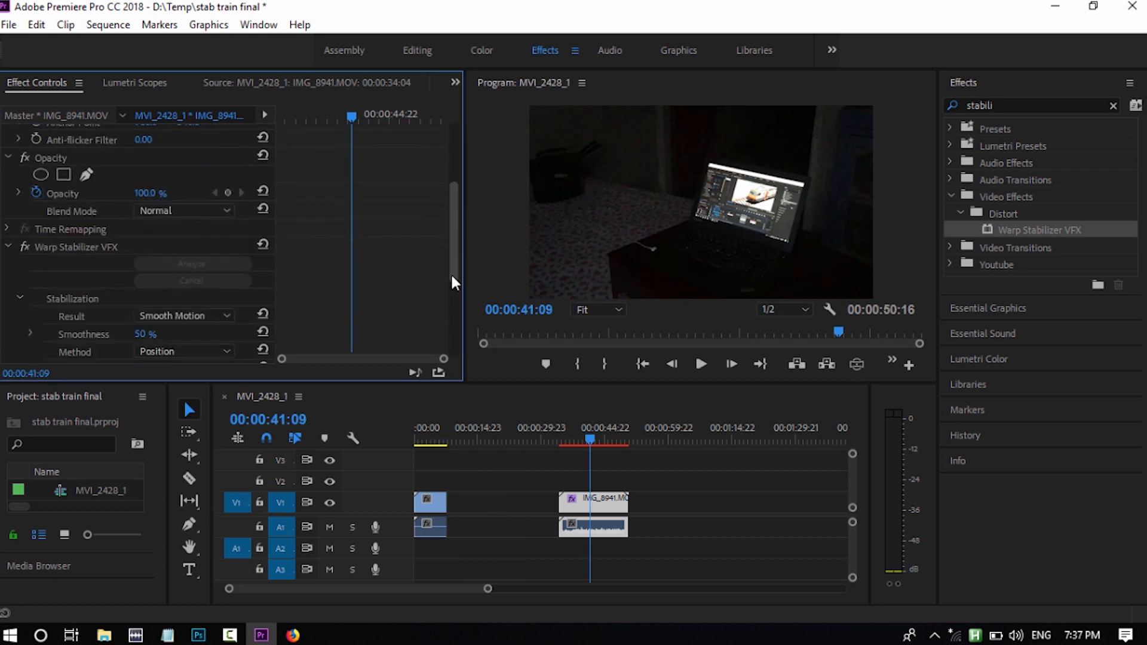
scroll(452, 278, down, 3)
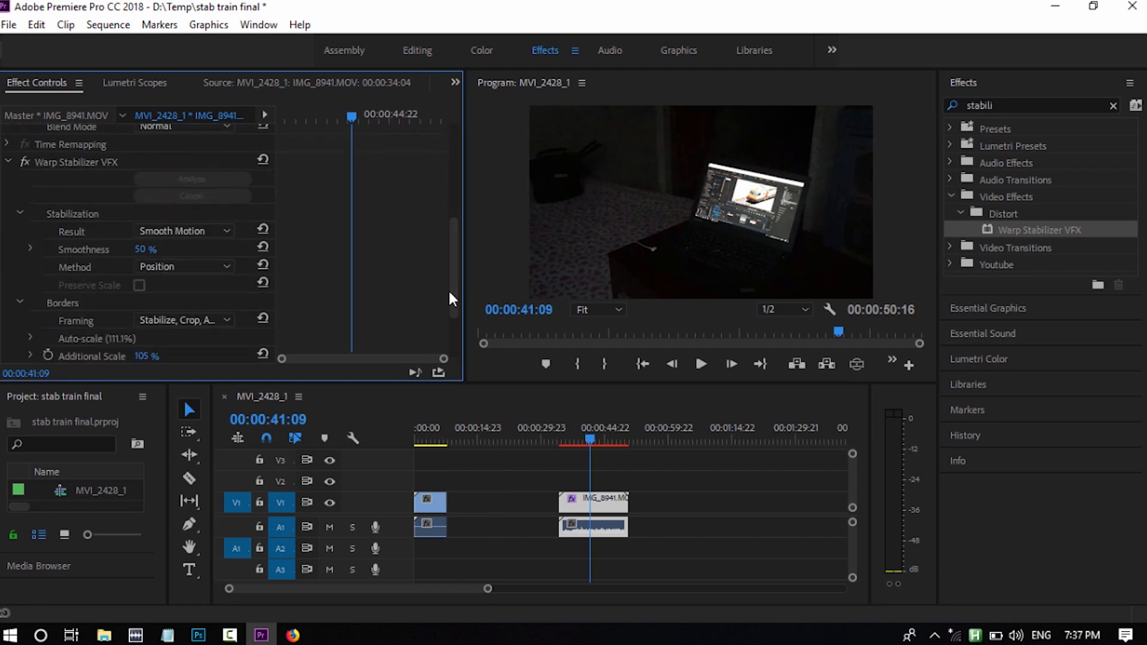
click(139, 159)
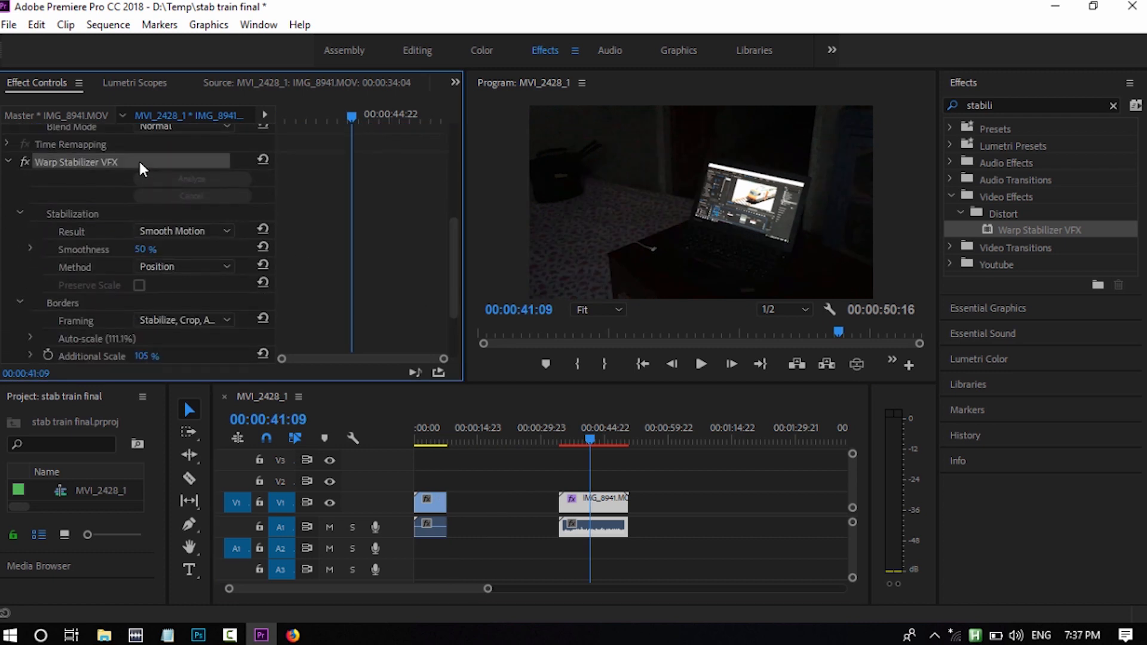
right_click(139, 159)
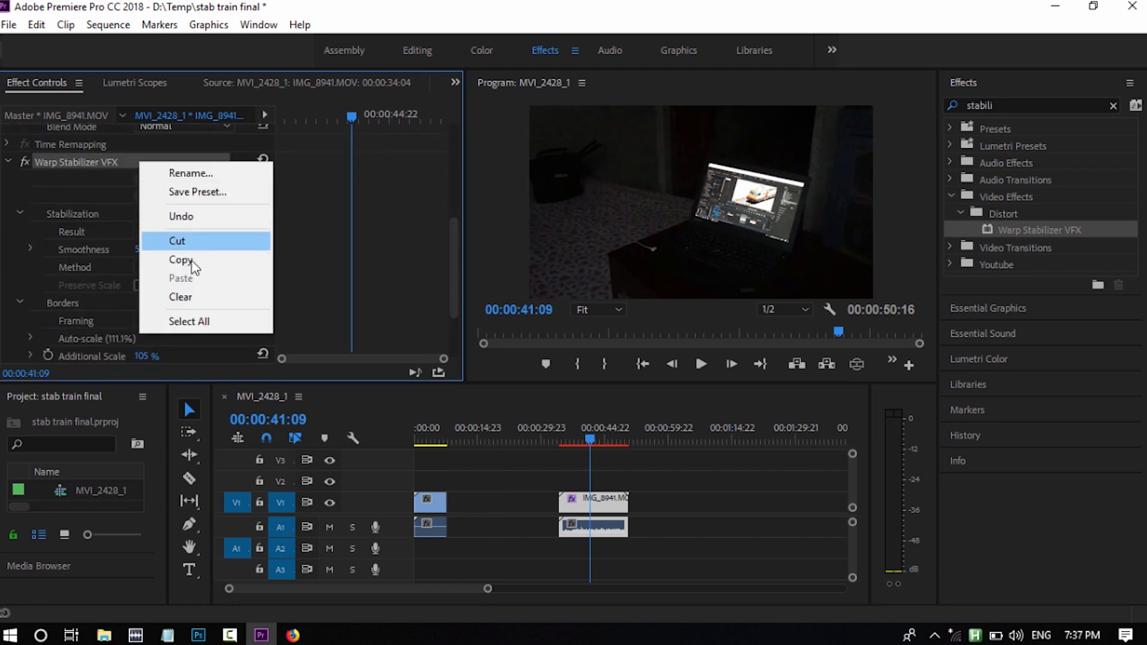
click(179, 259)
click(429, 502)
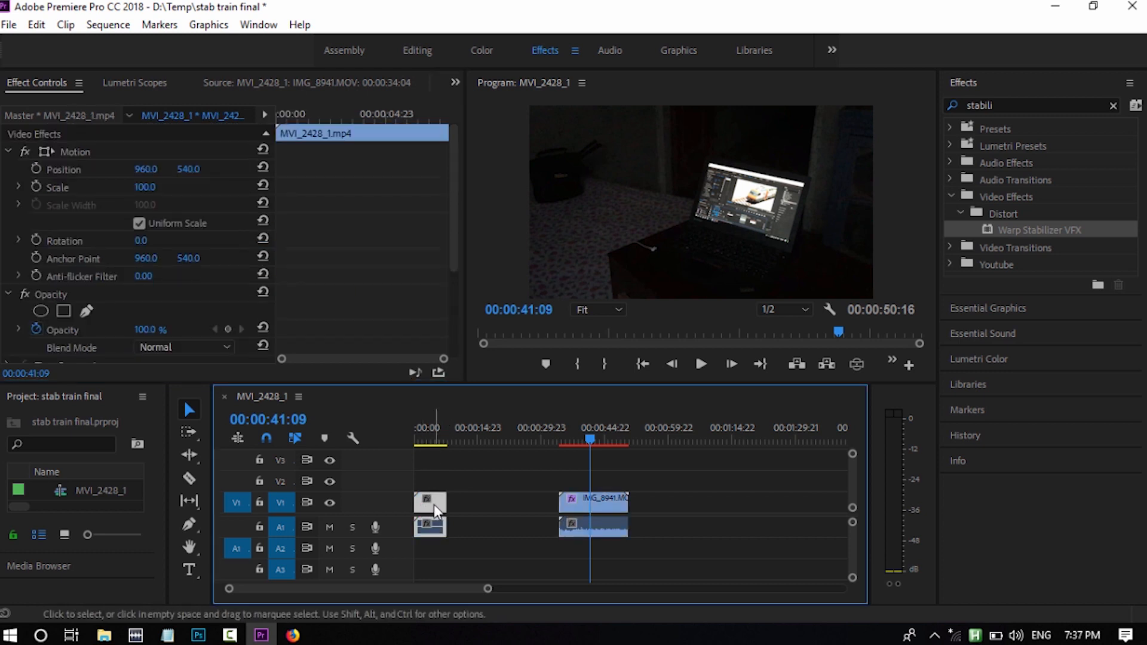
key(ctrl+v)
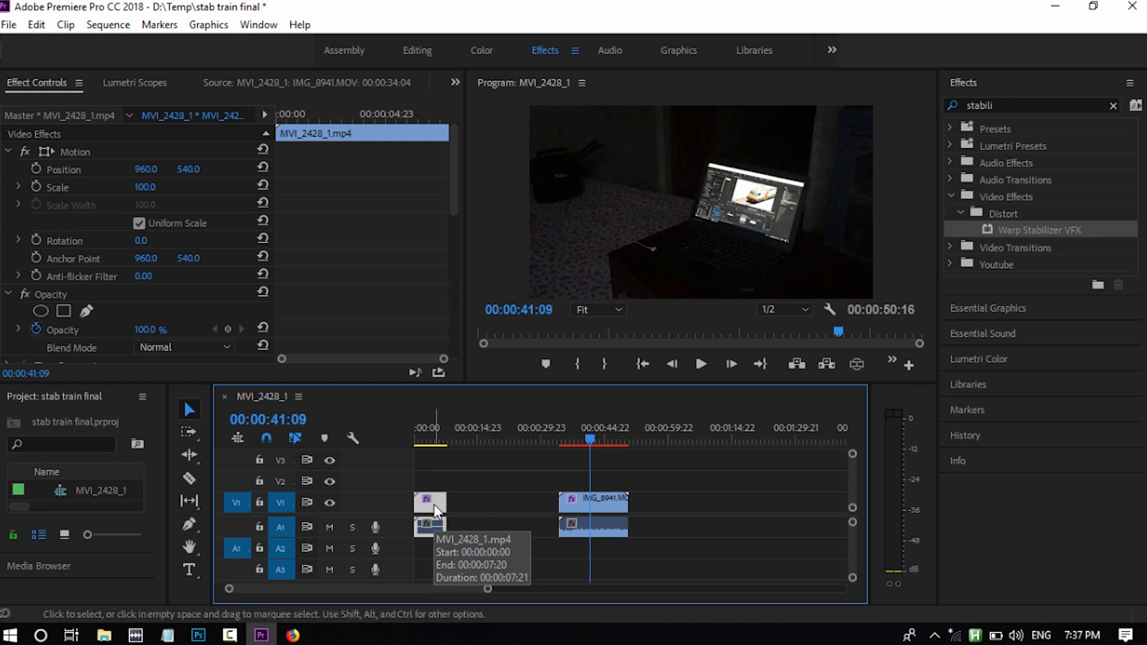
Step: Play the MVI_2428_1.mp4 clip in an enlarged Program monitor and review its Warp Stabilizer VFX settings
click(437, 440)
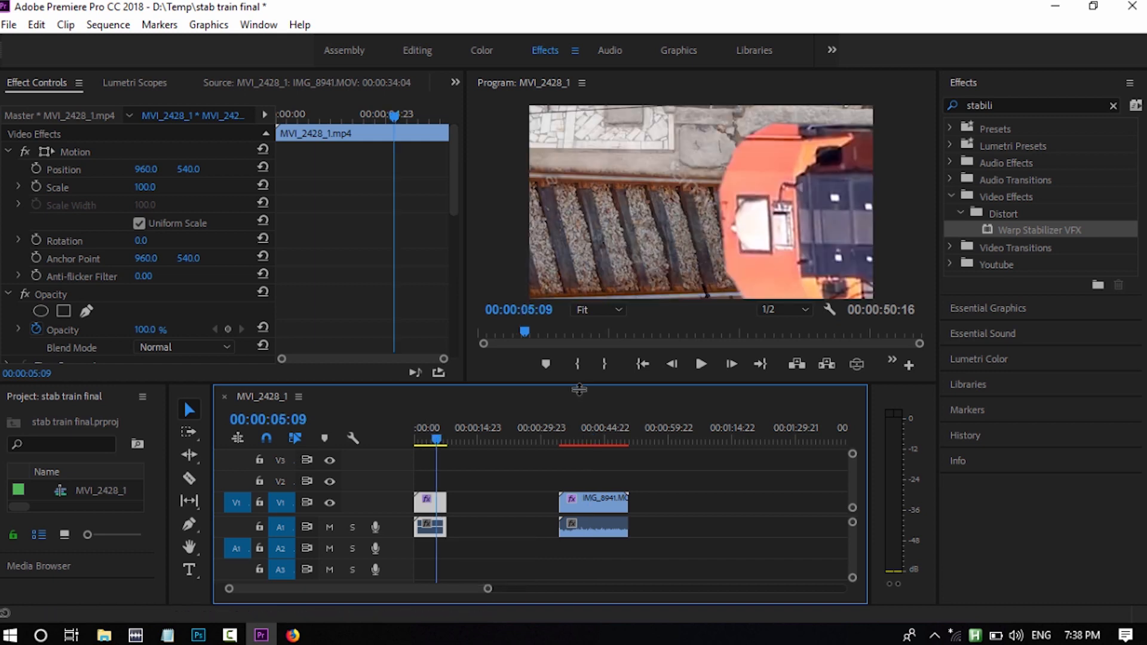
drag(581, 384, 585, 443)
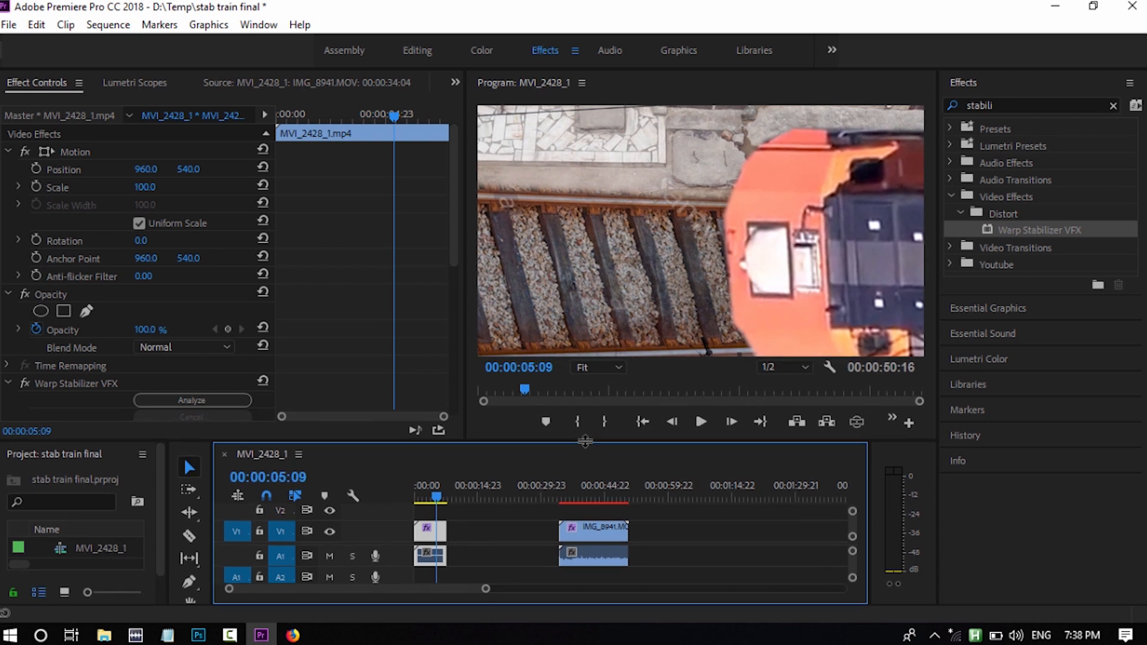
click(417, 499)
key(space)
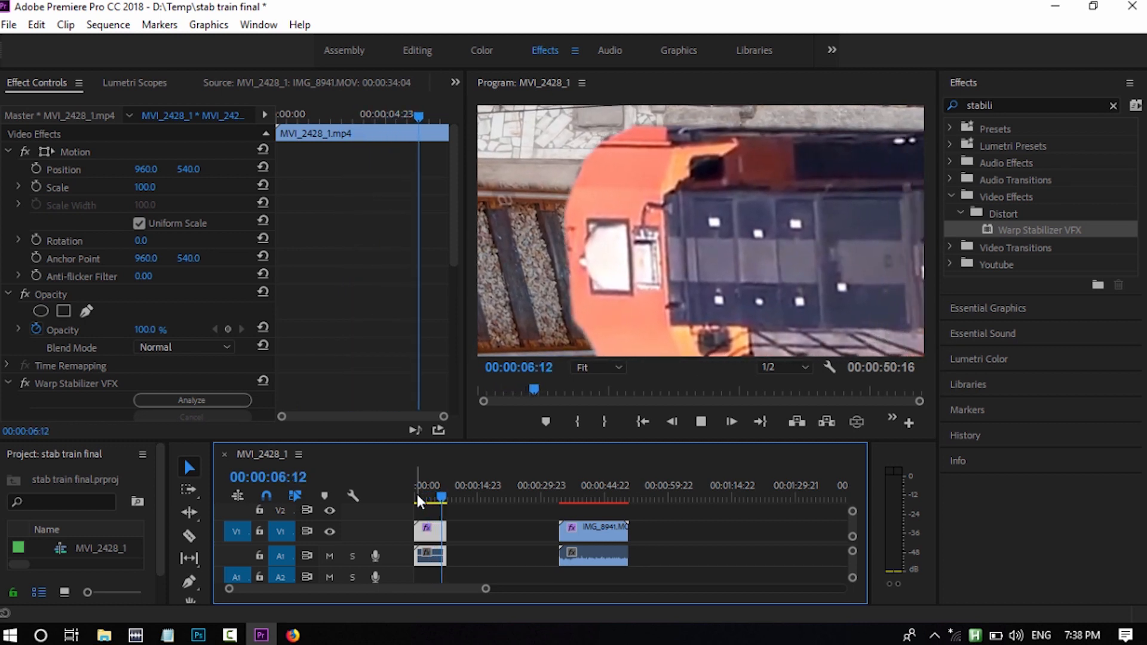
key(space)
drag(456, 254, 456, 326)
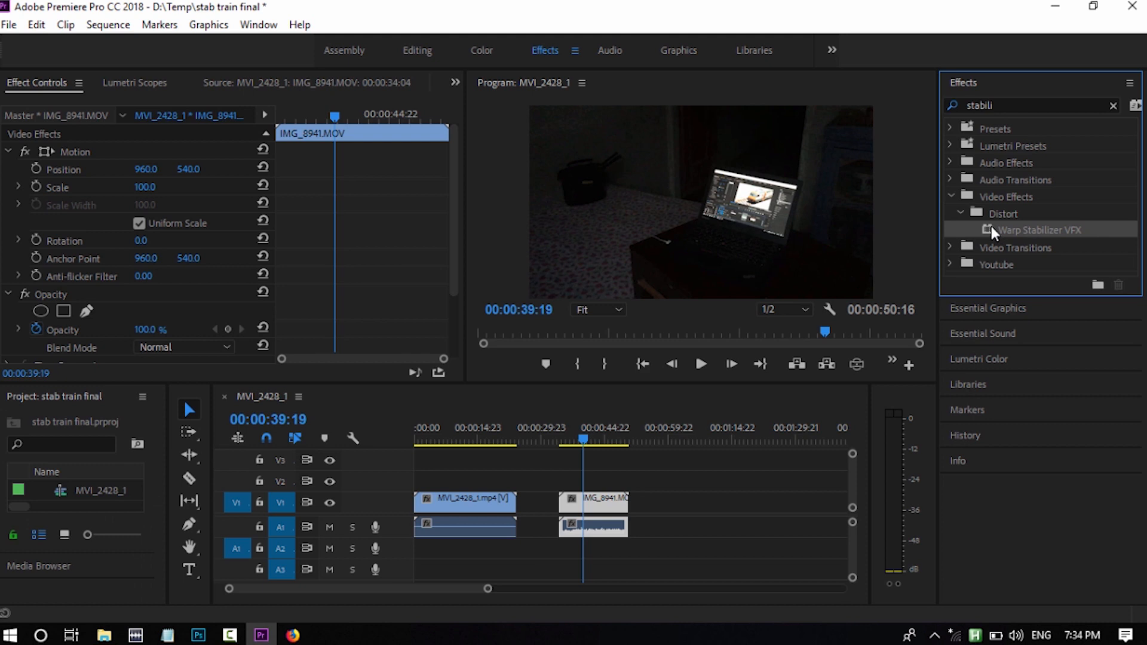
Step: Apply Warp Stabilizer VFX to the IMG_8941.MOV clip on V1 and copy the effect with its settings
drag(668, 442, 588, 504)
right_click(138, 162)
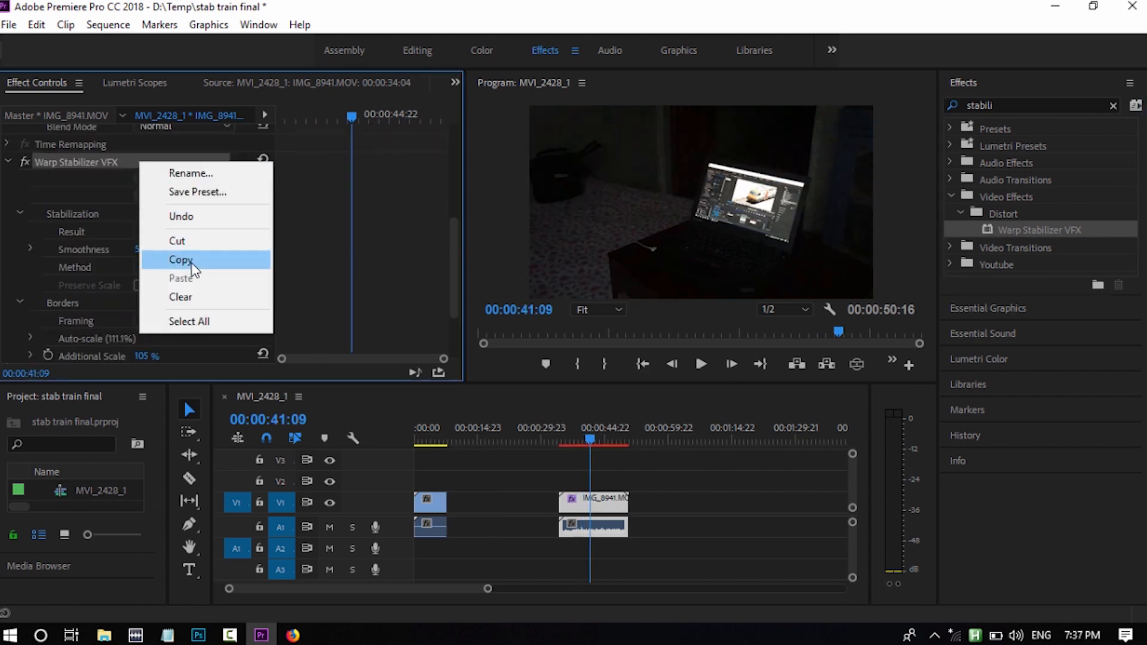
click(191, 263)
Step: Enlarge the Program monitor, then scrub and play the MVI_2428_1.mp4 clip to examine the stabilized camera movement
drag(581, 383, 582, 443)
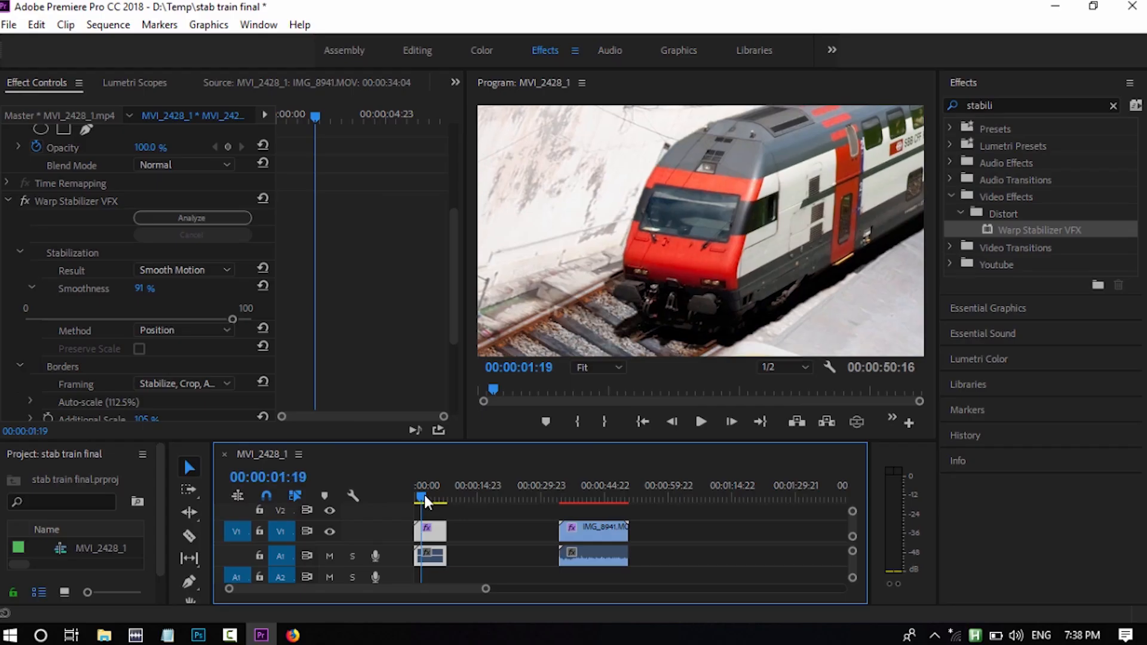
drag(424, 494, 432, 500)
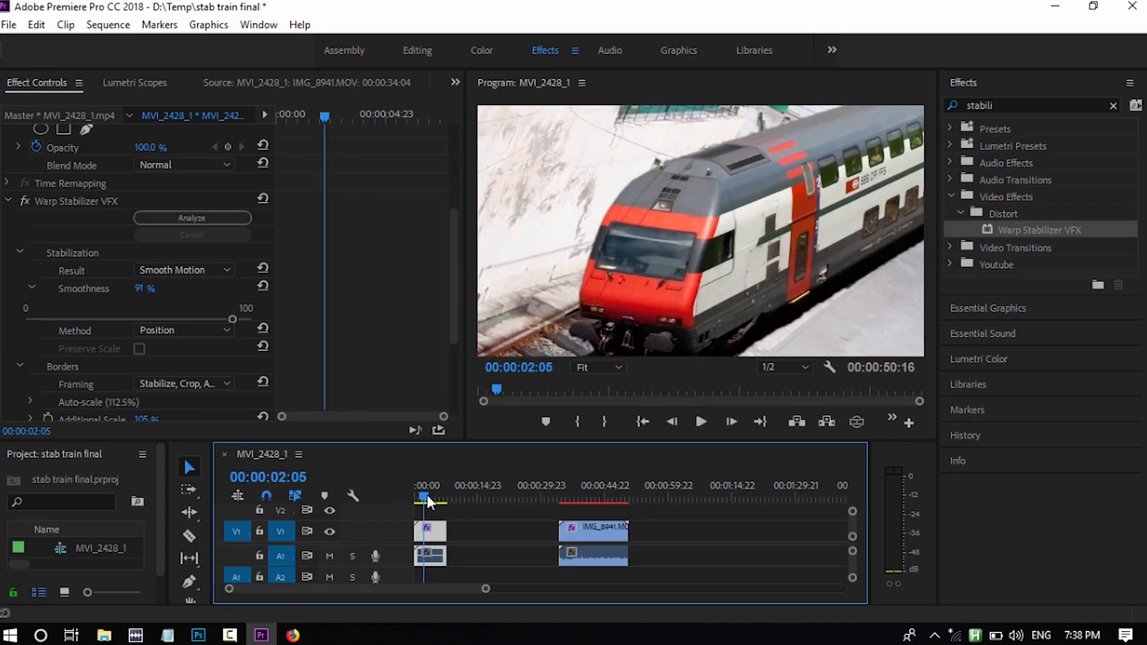
drag(427, 496, 437, 496)
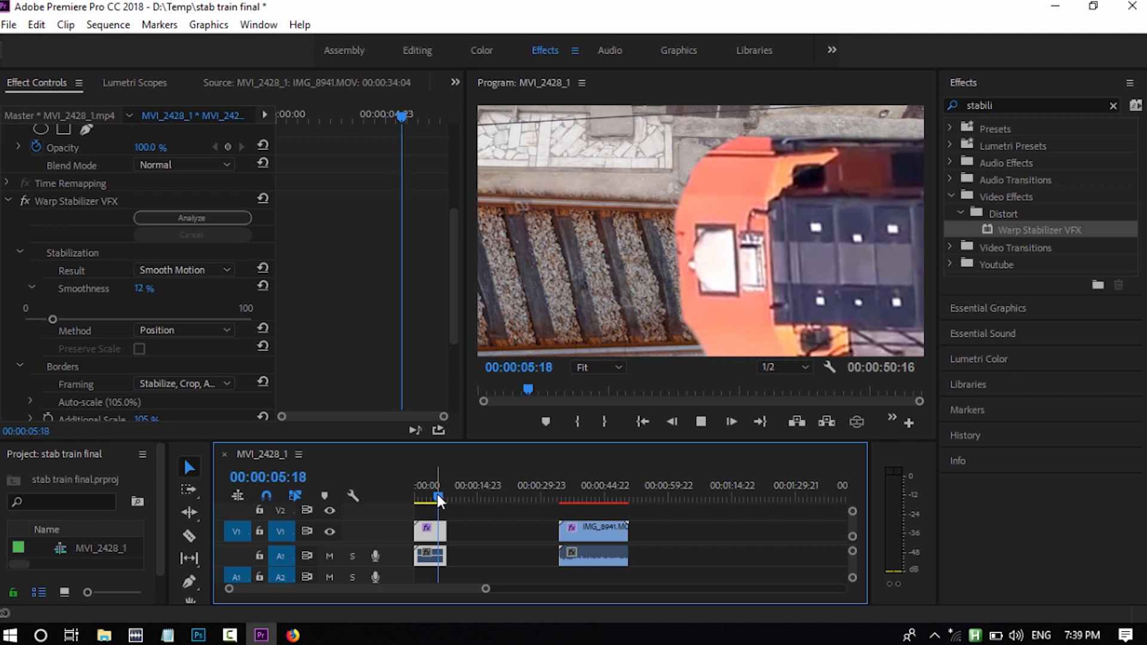
key(space)
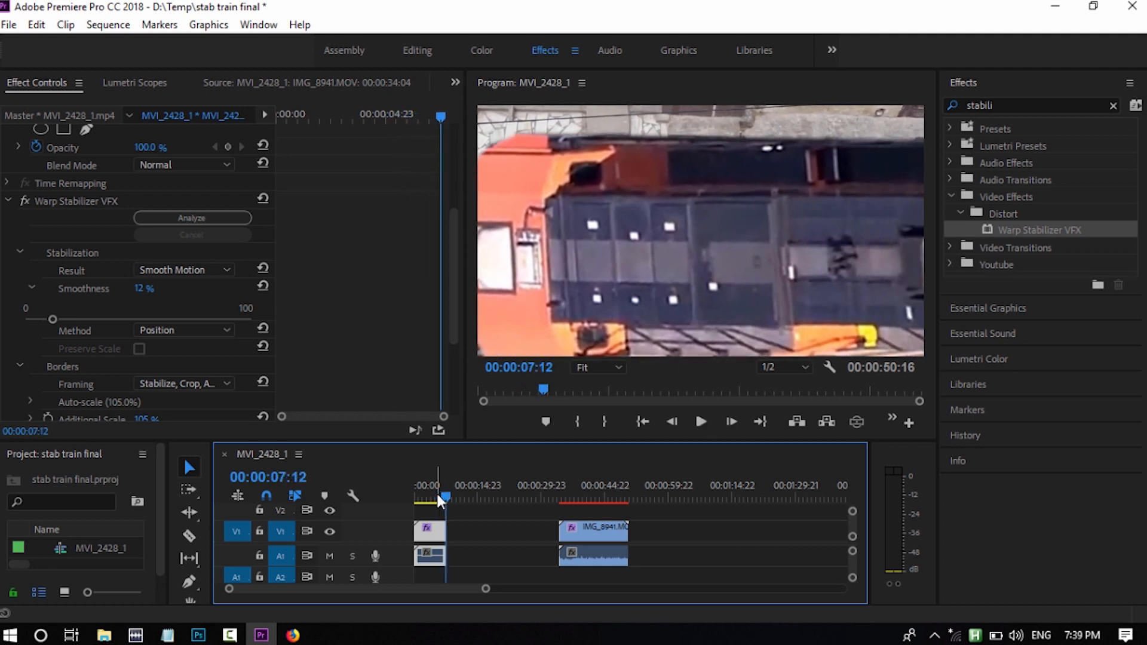